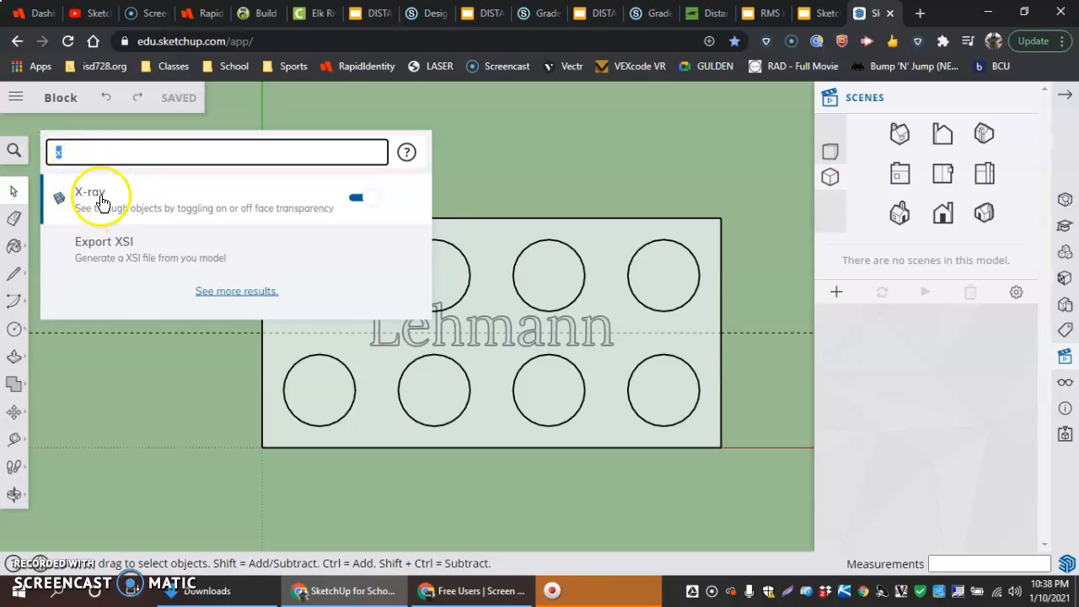
# Step: Turn off X-ray transparency so the block's faces are opaque
pyautogui.click(113, 199)
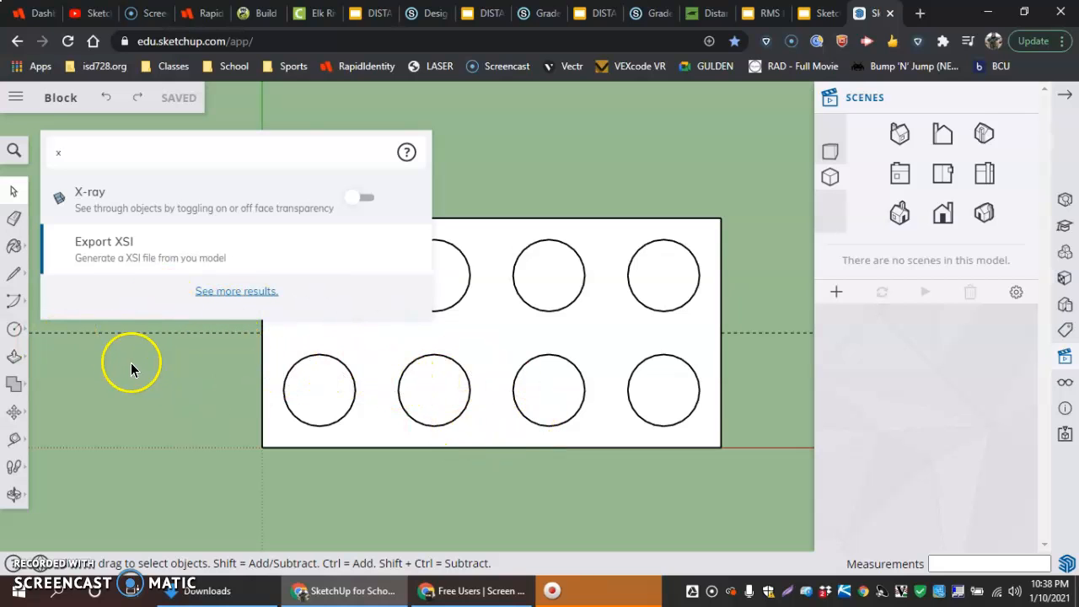
pyautogui.click(105, 370)
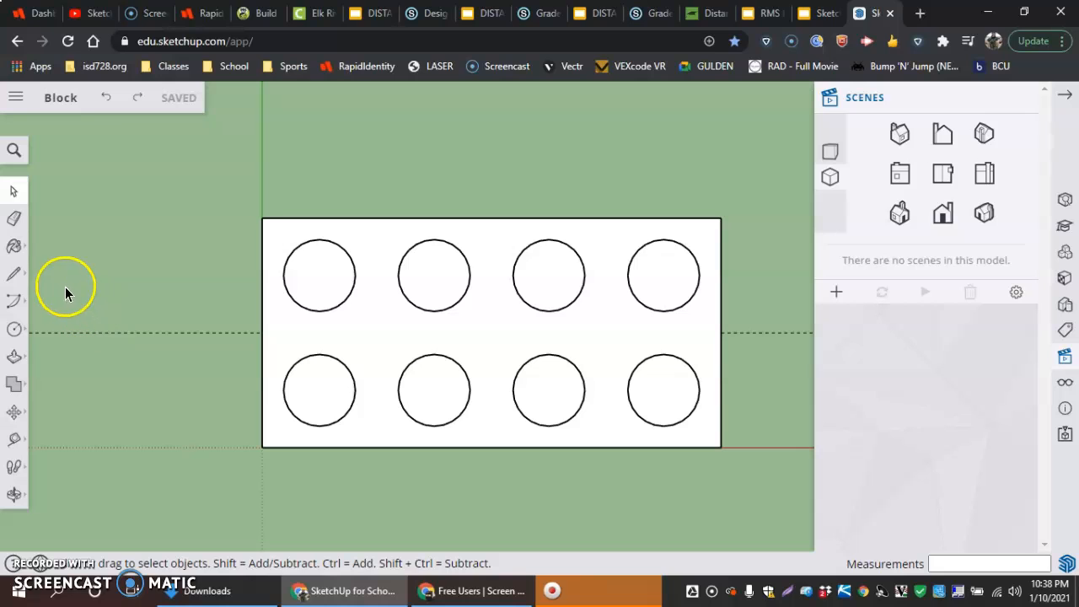
pyautogui.click(13, 153)
pyautogui.write('gu')
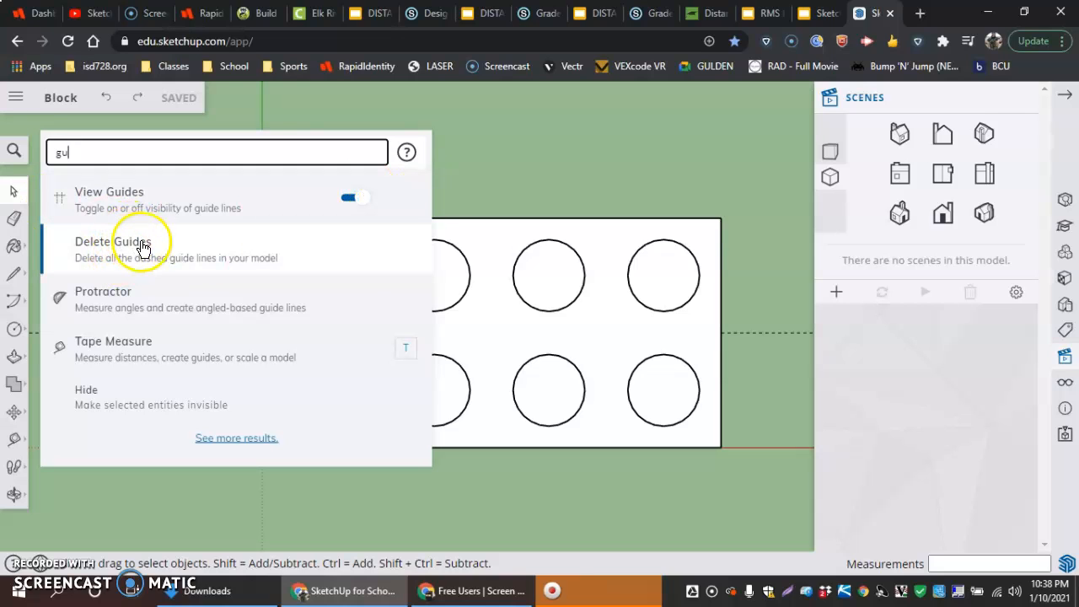
pyautogui.click(481, 175)
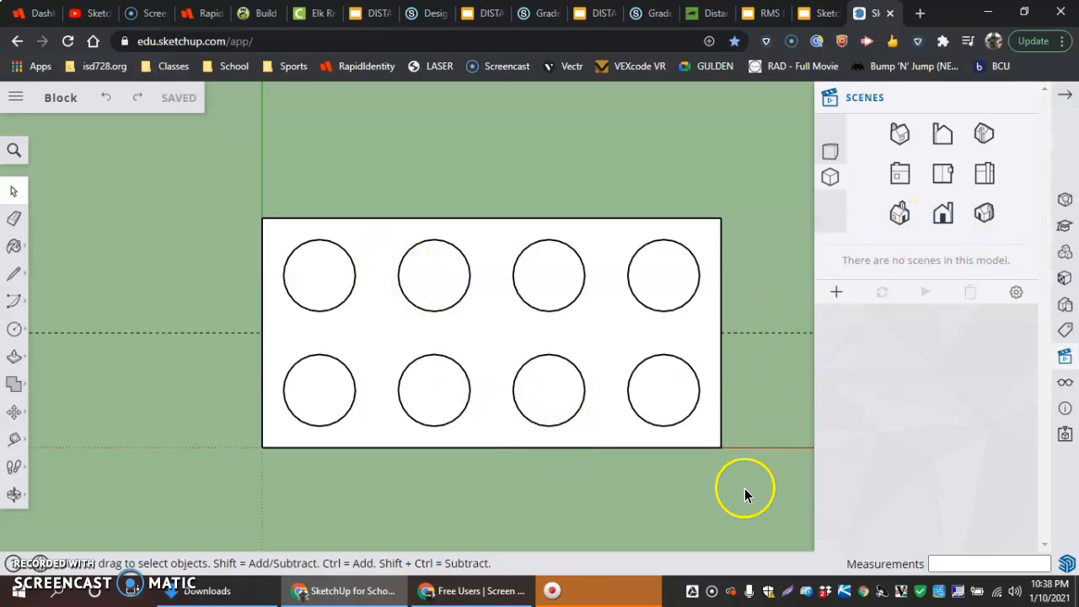
# Step: Delete the dashed guide line that crosses the underside of the block
pyautogui.scroll(-2, 745, 498)
pyautogui.moveTo(745, 497); pyautogui.dragTo(717, 434, button='middle')
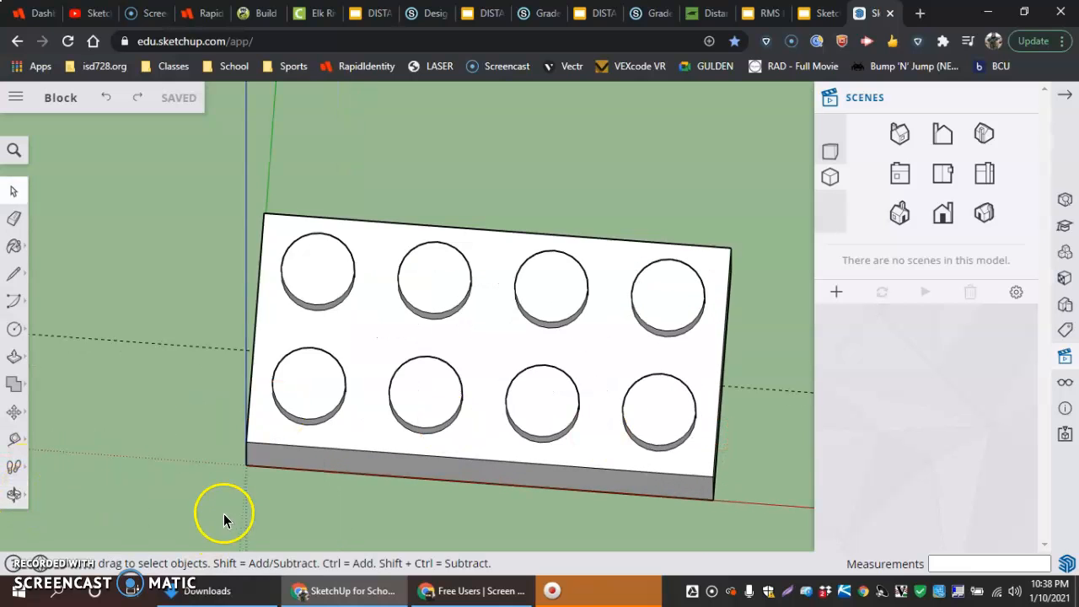
pyautogui.press('o')
pyautogui.moveTo(439, 506); pyautogui.dragTo(474, 107)
pyautogui.press('space')
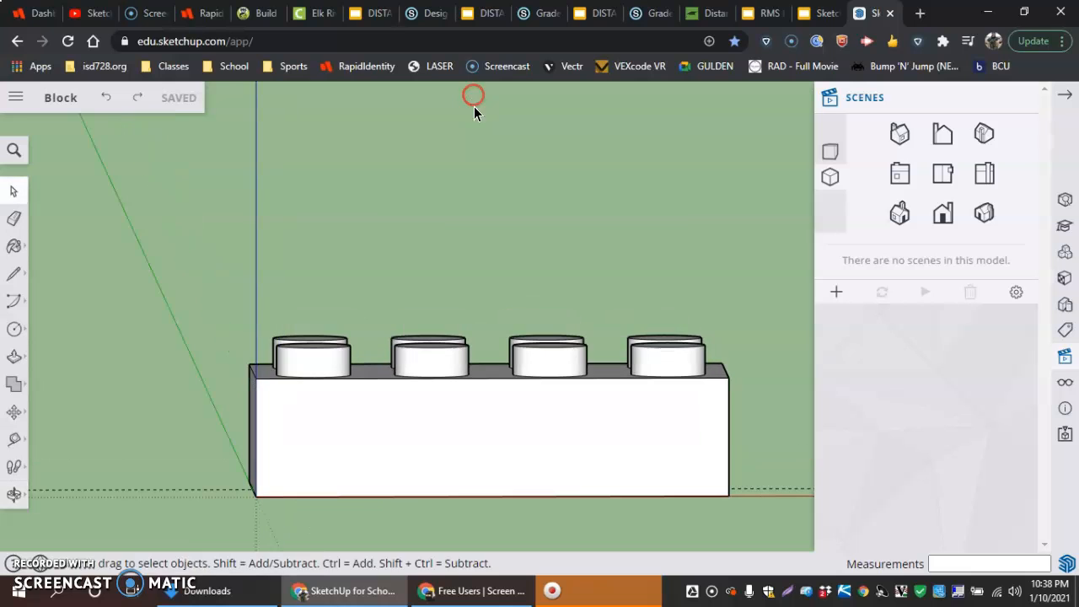
pyautogui.scroll(3, 662, 506)
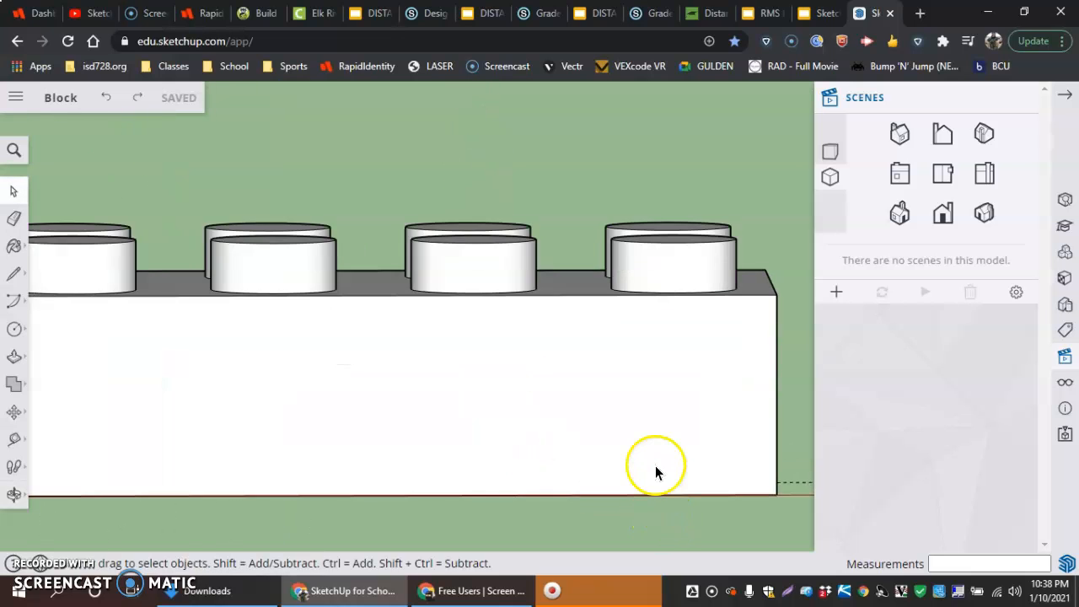
pyautogui.scroll(-5, 655, 469)
pyautogui.moveTo(646, 497); pyautogui.dragTo(624, 168, button='middle')
pyautogui.scroll(2, 624, 168)
pyautogui.scroll(-4, 641, 346)
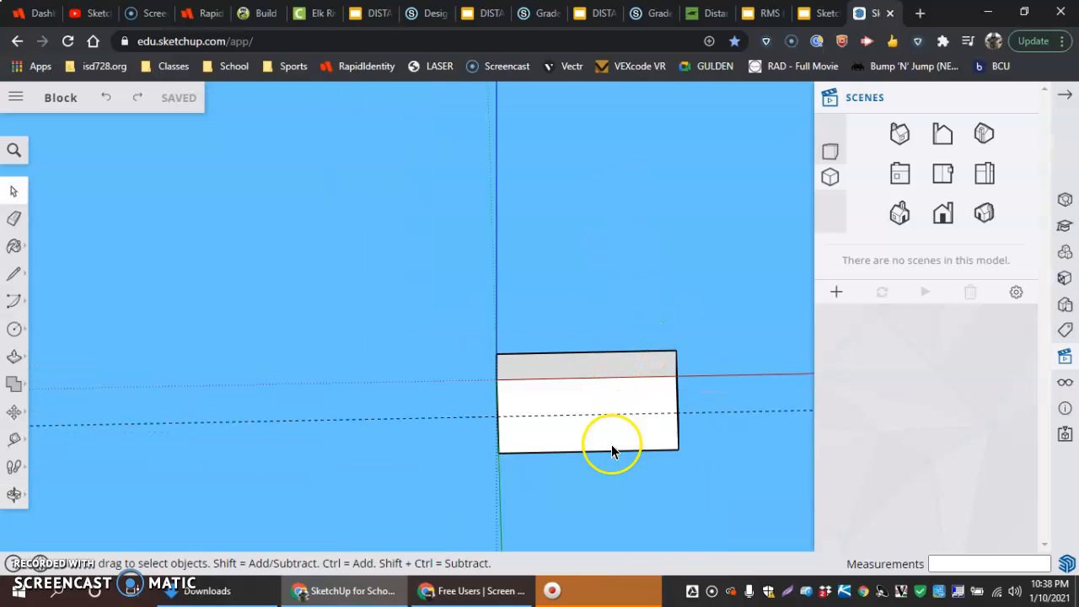
pyautogui.scroll(4, 612, 445)
pyautogui.scroll(-1, 611, 449)
pyautogui.click(316, 398)
pyautogui.press('Delete')
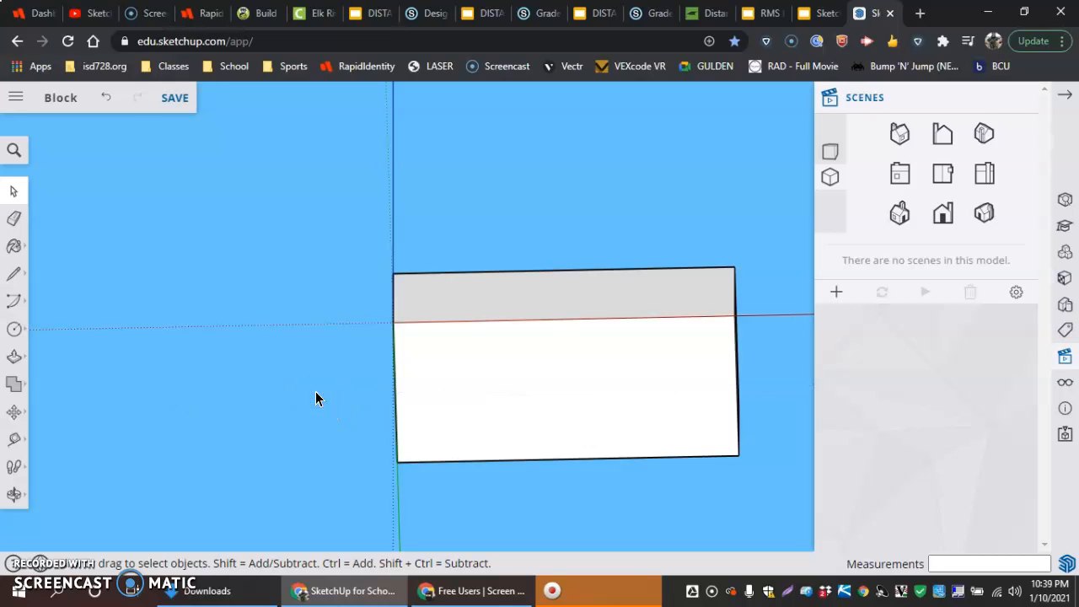
# Step: Offset the outline of the block's bottom face inward by 1.5 mm
pyautogui.scroll(-3, 622, 428)
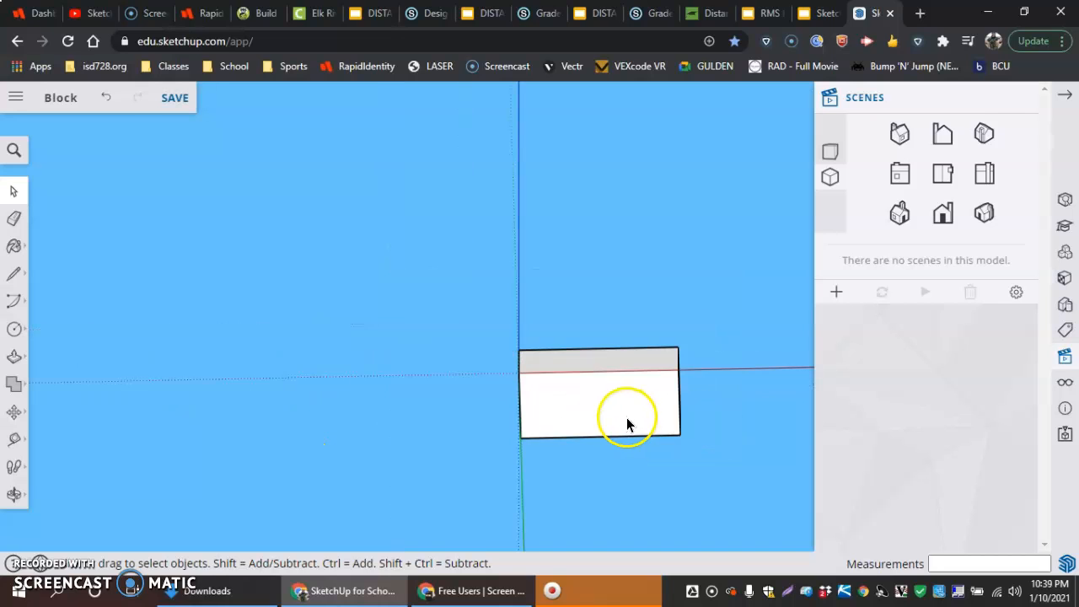
pyautogui.scroll(3, 654, 381)
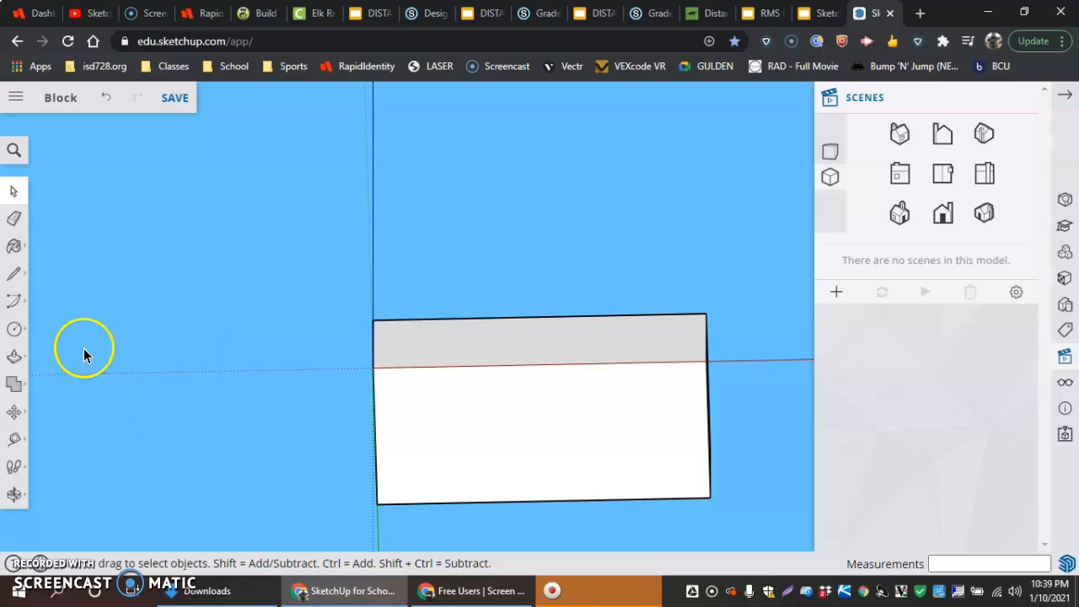
pyautogui.click(13, 356)
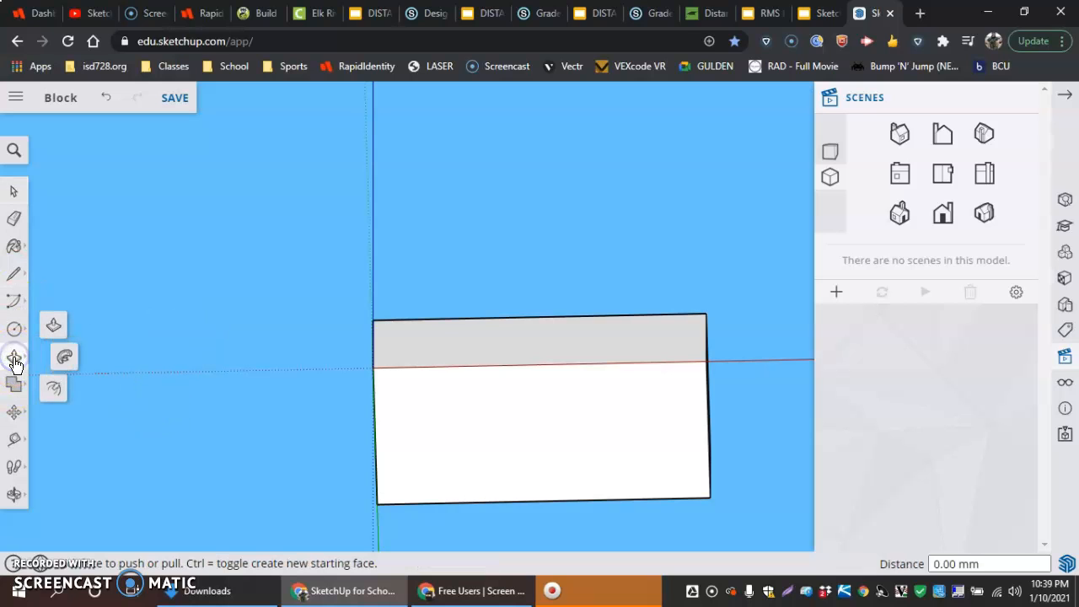
pyautogui.click(53, 392)
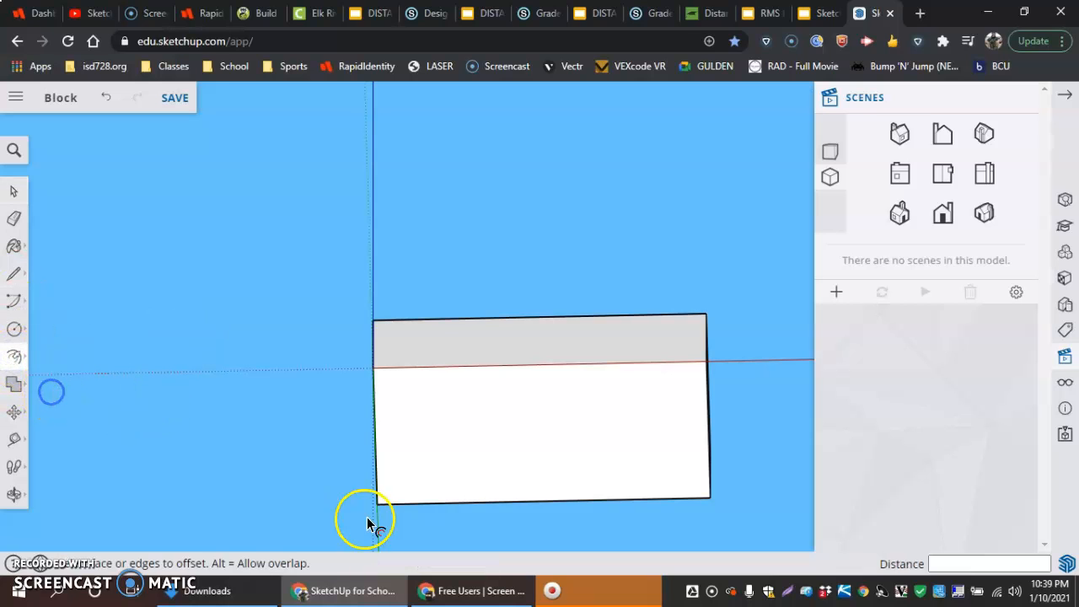
pyautogui.click(469, 485)
pyautogui.click(469, 462)
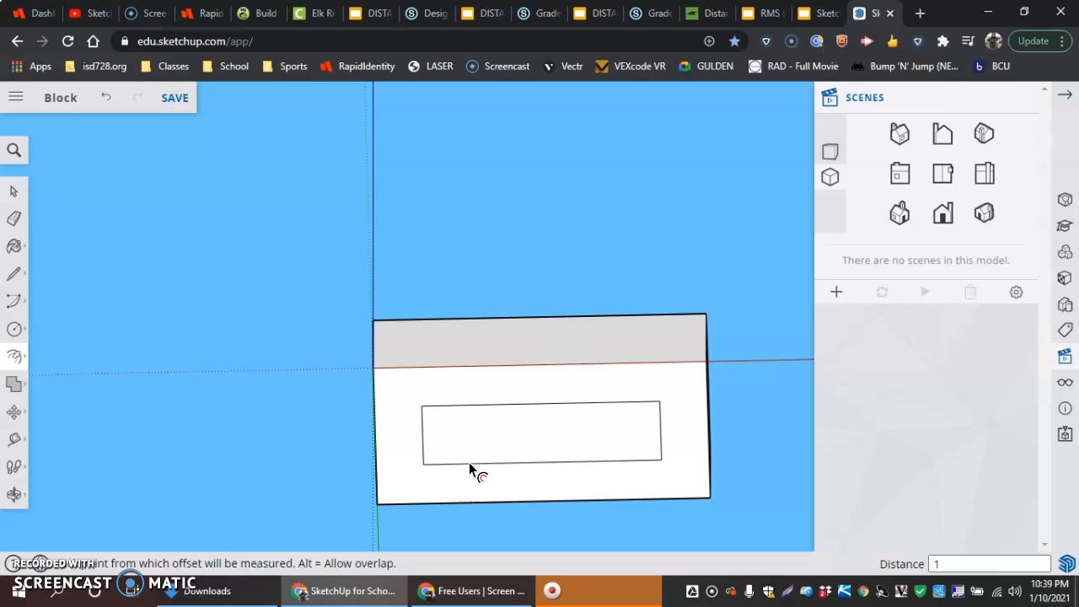
pyautogui.press('Return')
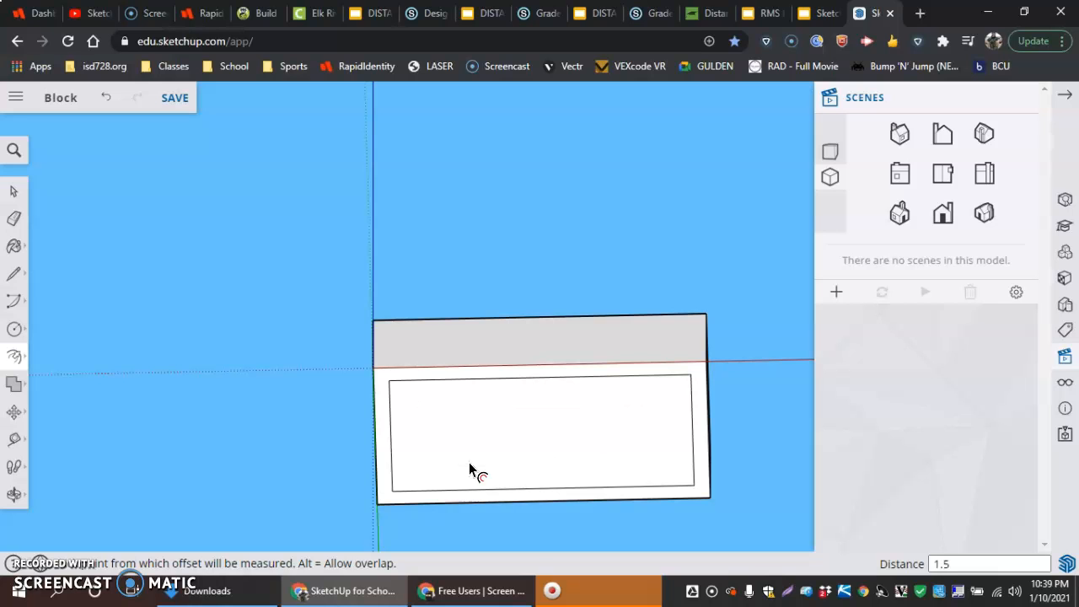
pyautogui.click(502, 485)
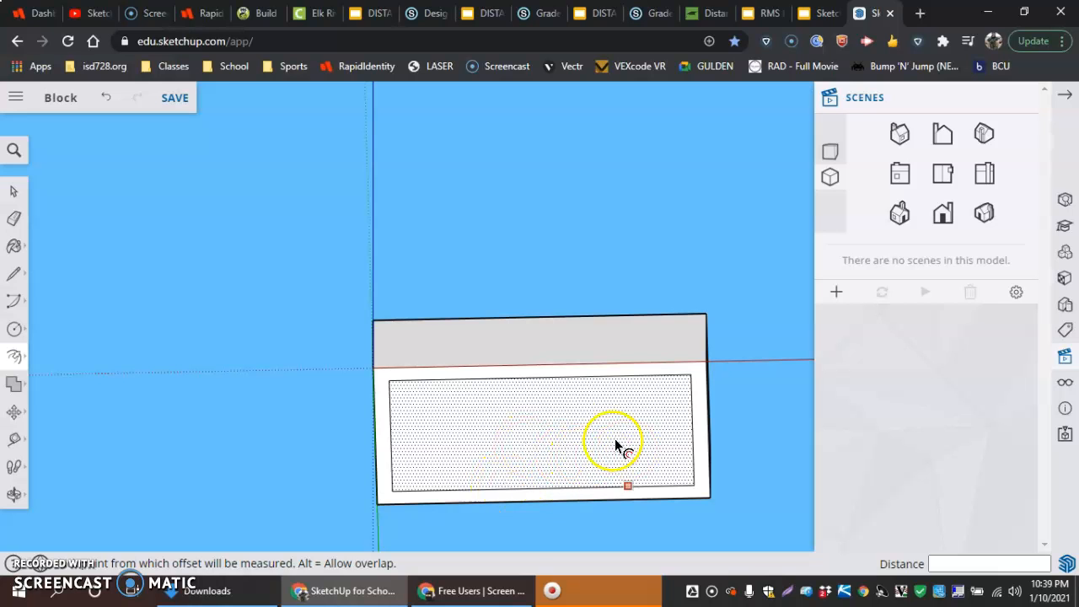
# Step: Push the inner rectangle of the bottom face 6 mm into the block to hollow it out
pyautogui.moveTo(549, 416); pyautogui.dragTo(525, 500, button='middle')
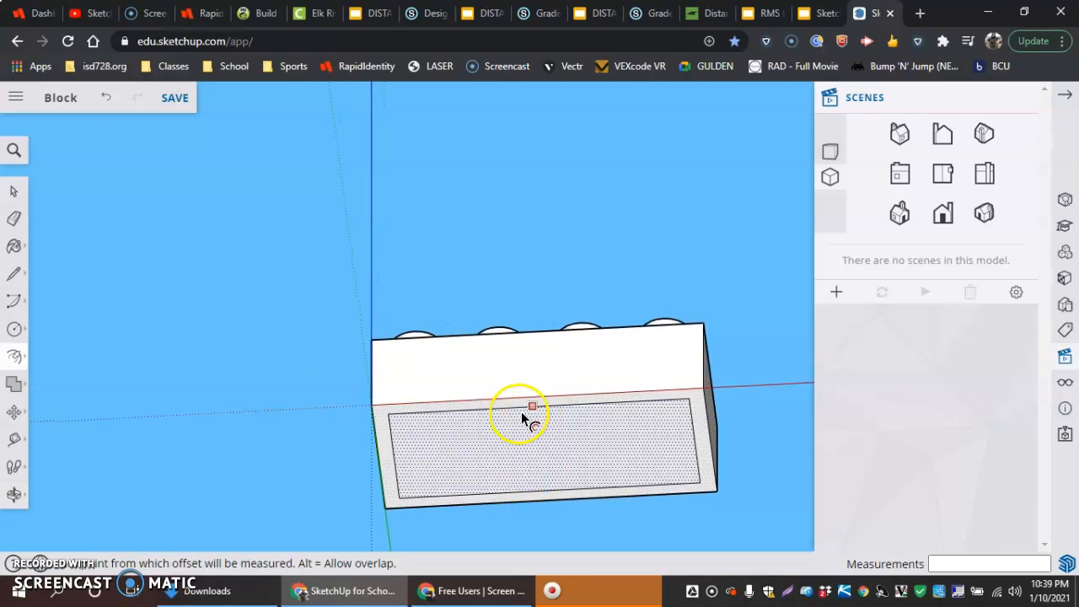
pyautogui.click(16, 353)
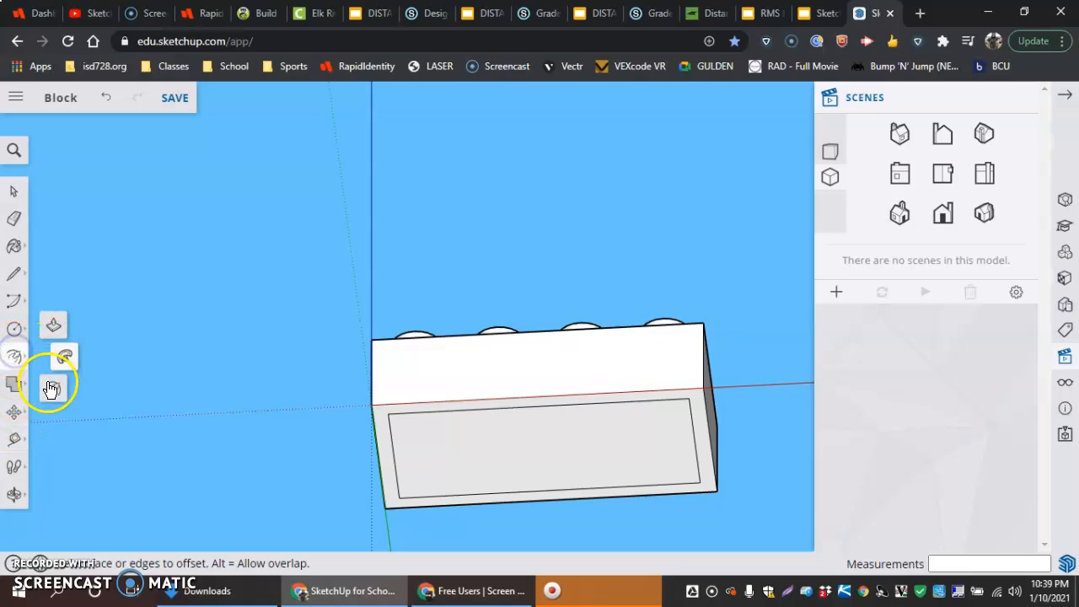
pyautogui.click(52, 329)
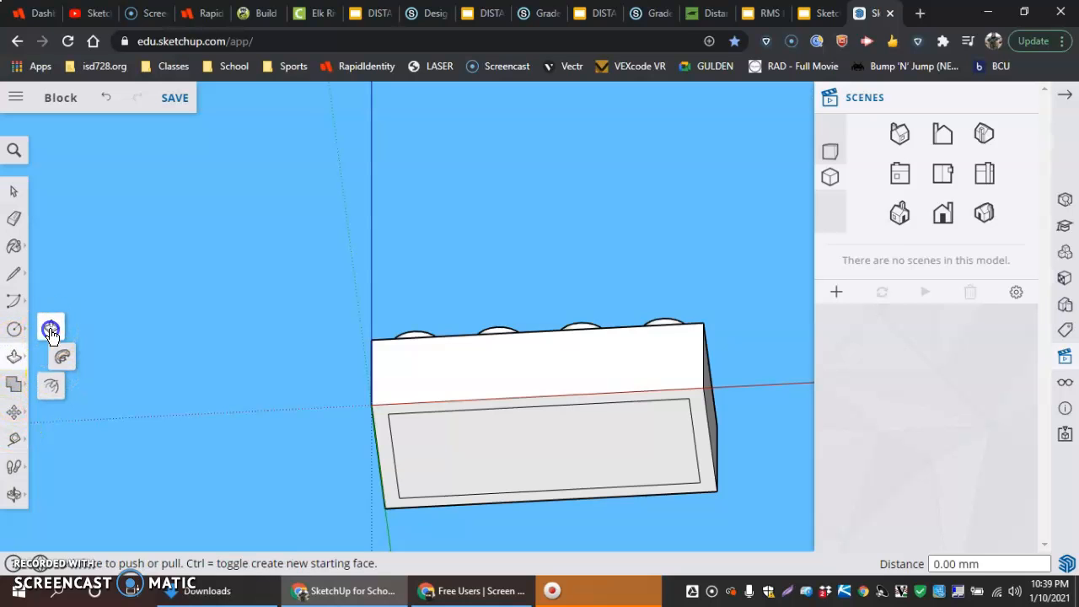
pyautogui.click(447, 464)
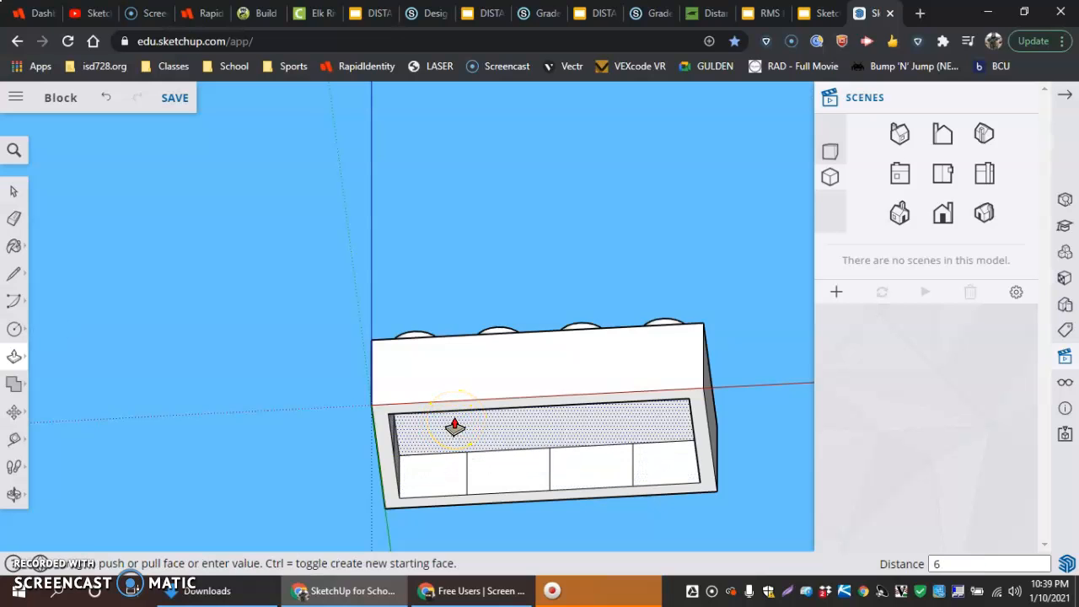
pyautogui.press('Return')
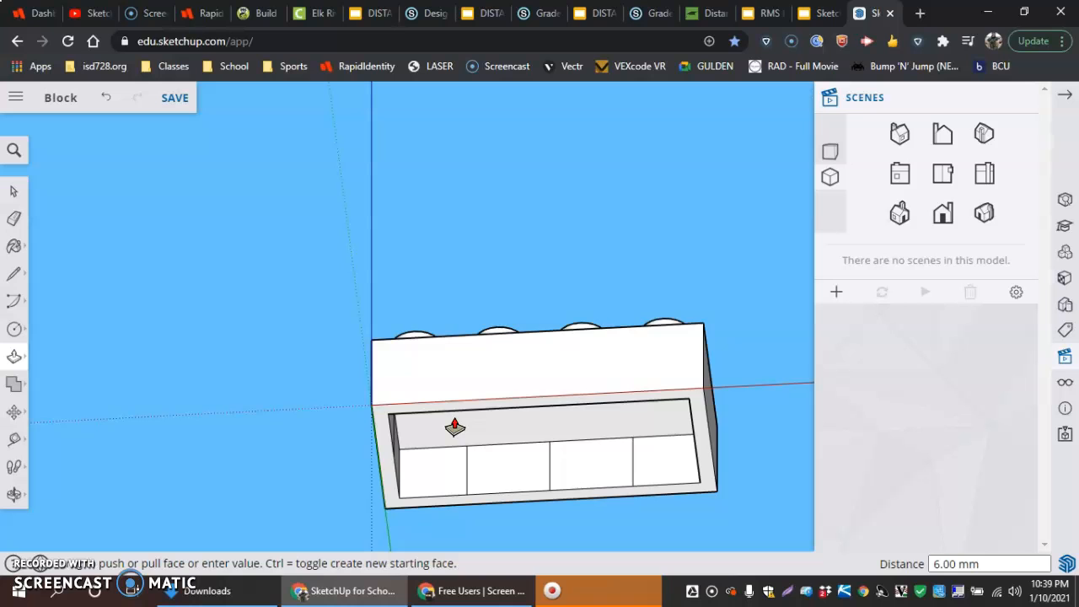
# Step: Delete the three lines dividing the long inner wall of the cavity
pyautogui.scroll(-6, 459, 450)
pyautogui.moveTo(478, 448); pyautogui.dragTo(476, 424, button='middle')
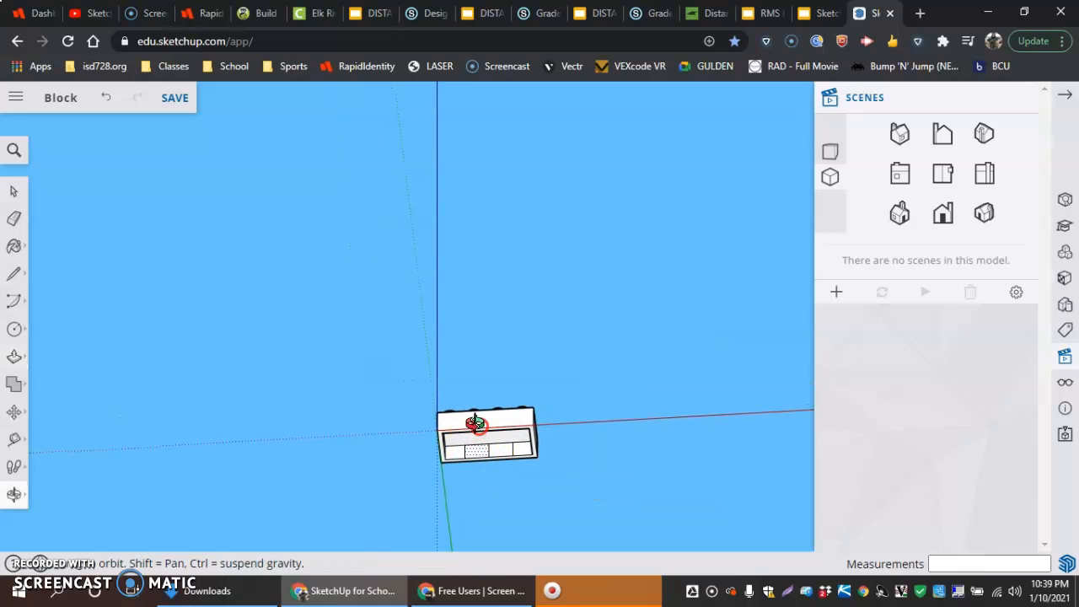
pyautogui.scroll(5, 455, 451)
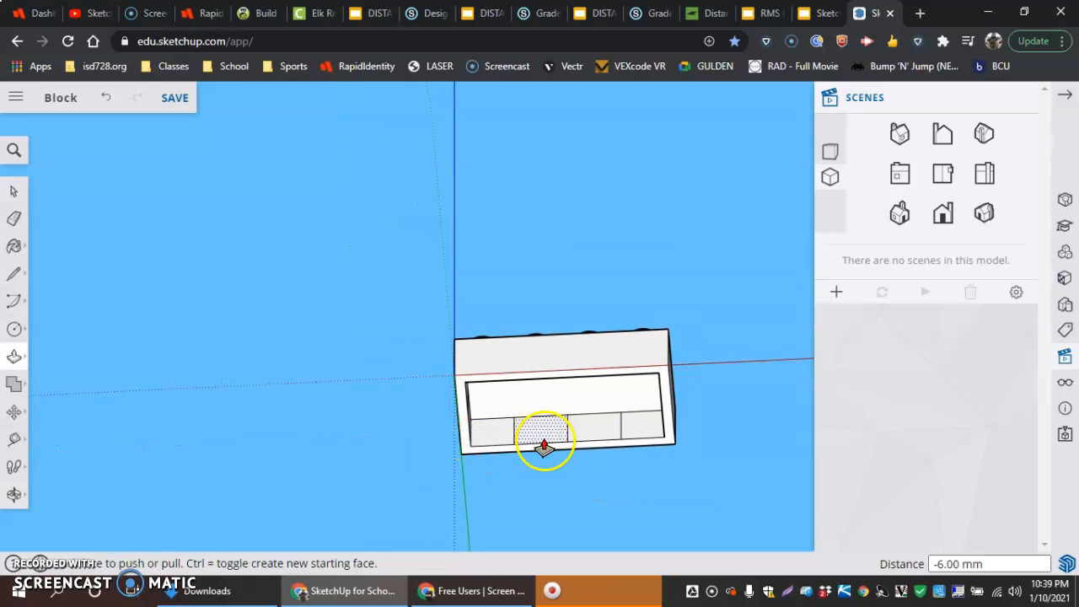
pyautogui.scroll(5, 546, 442)
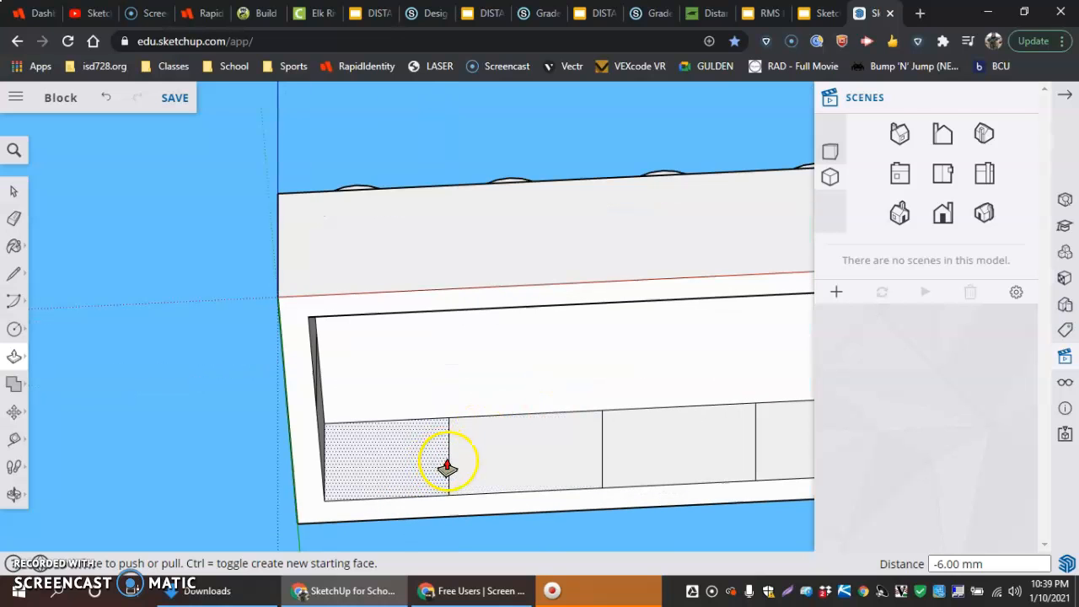
pyautogui.scroll(-5, 397, 497)
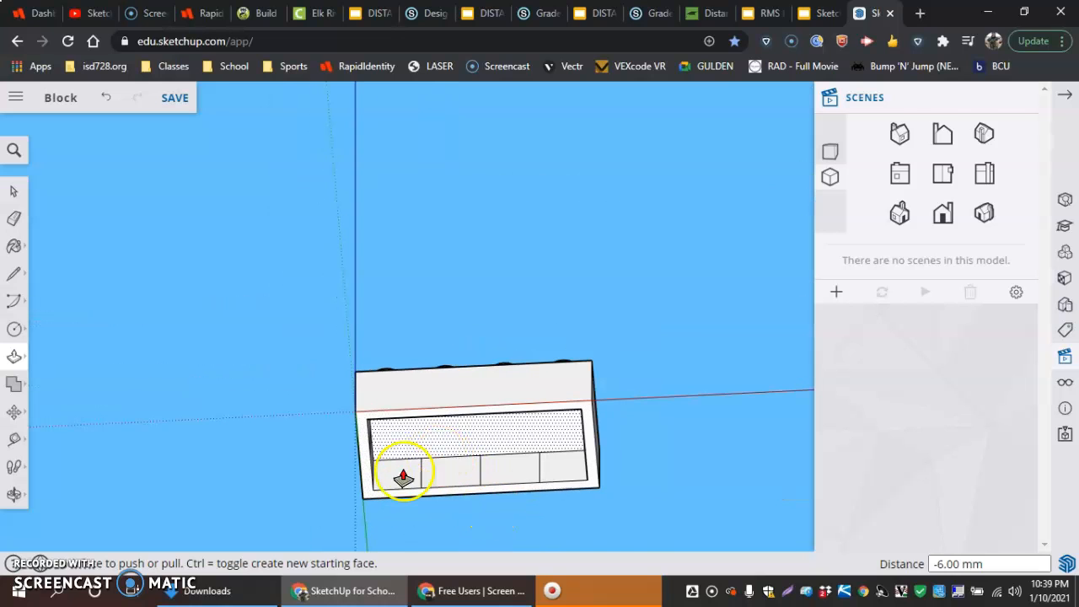
pyautogui.scroll(4, 409, 479)
pyautogui.scroll(-2, 417, 495)
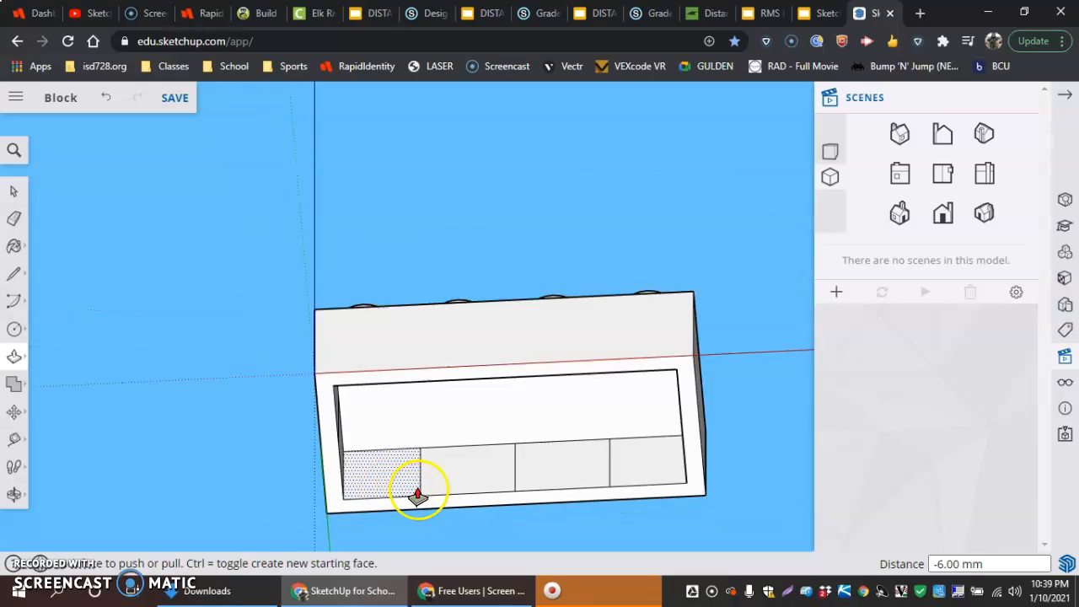
pyautogui.scroll(-2, 418, 495)
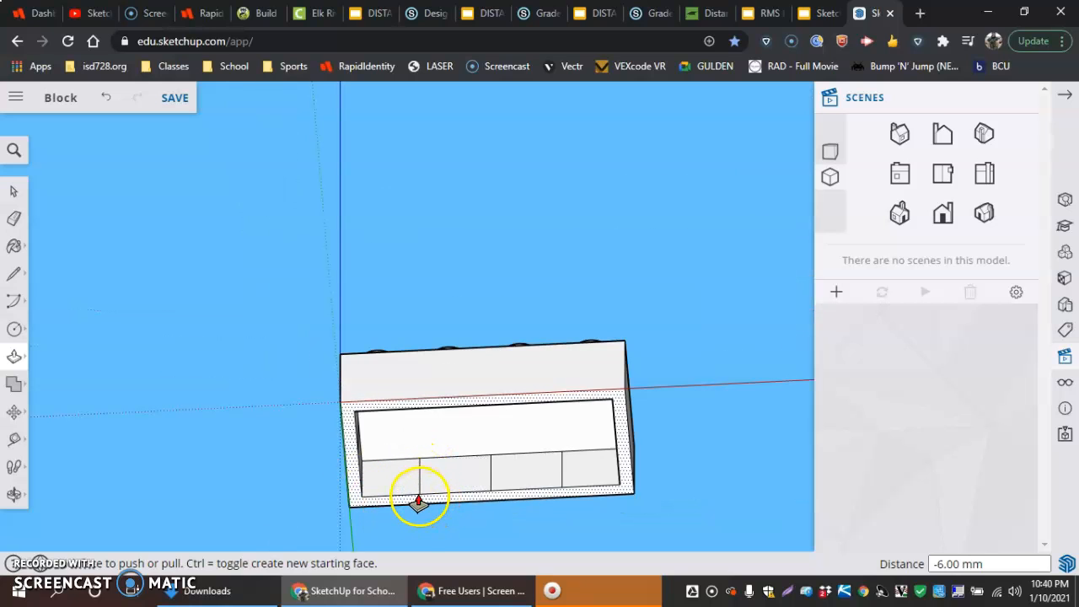
pyautogui.scroll(3, 418, 504)
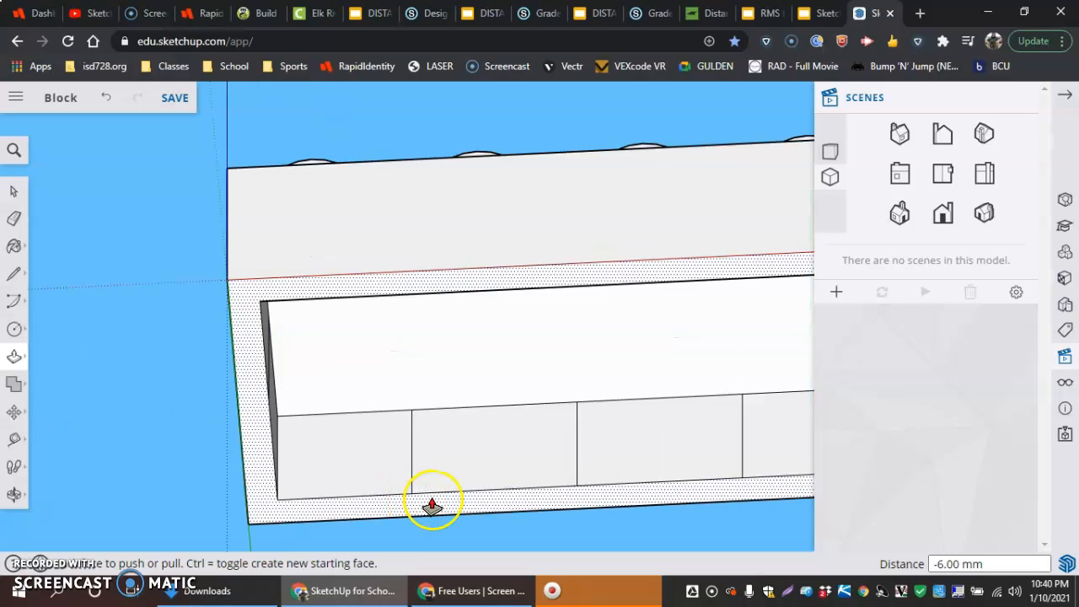
pyautogui.scroll(-2, 414, 500)
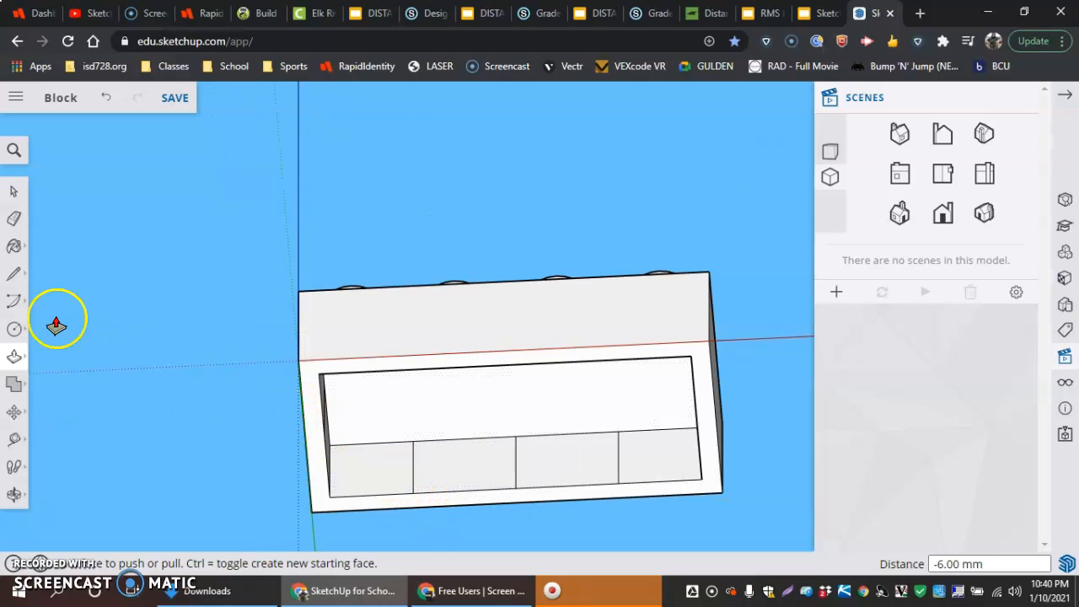
pyautogui.click(12, 193)
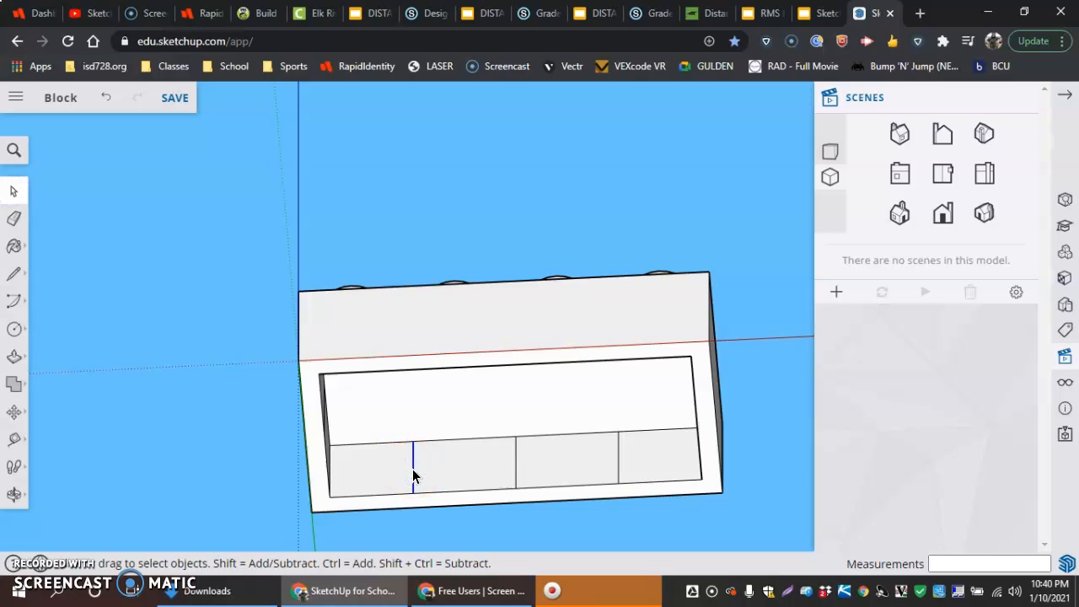
pyautogui.press('Delete')
pyautogui.press('Delete')
pyautogui.click(617, 460)
pyautogui.press('Delete')
# Step: Inspect the hollowed underside from several angles and select the large face inside the cavity
pyautogui.scroll(-3, 617, 461)
pyautogui.scroll(2, 555, 432)
pyautogui.scroll(-2, 549, 419)
pyautogui.scroll(1, 546, 459)
pyautogui.scroll(2, 537, 456)
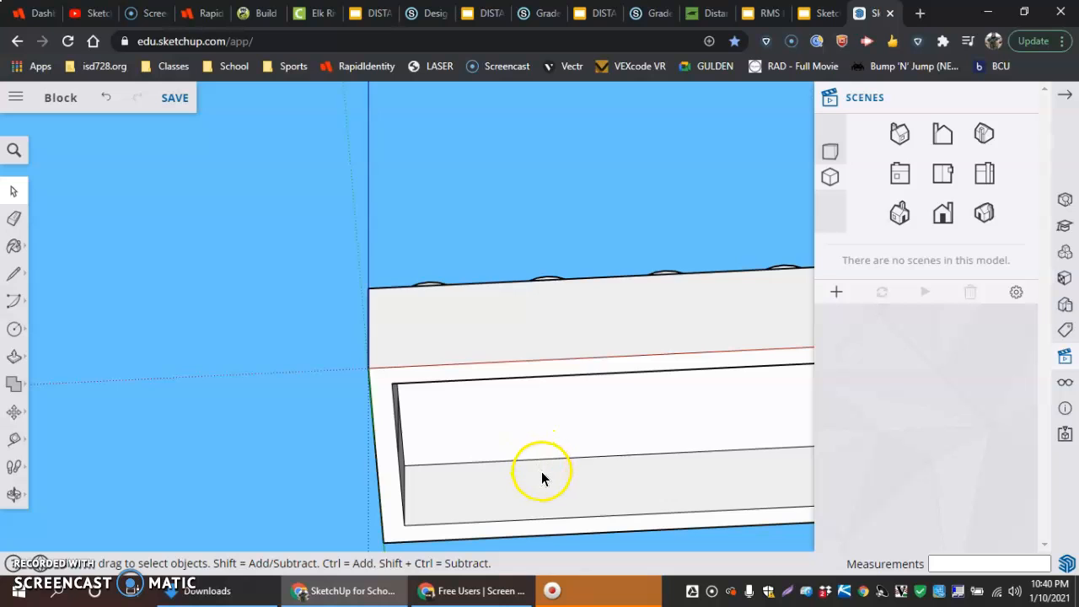
pyautogui.scroll(-2, 541, 471)
pyautogui.scroll(-1, 604, 482)
pyautogui.moveTo(600, 456); pyautogui.dragTo(654, 434, button='middle')
pyautogui.scroll(3, 601, 441)
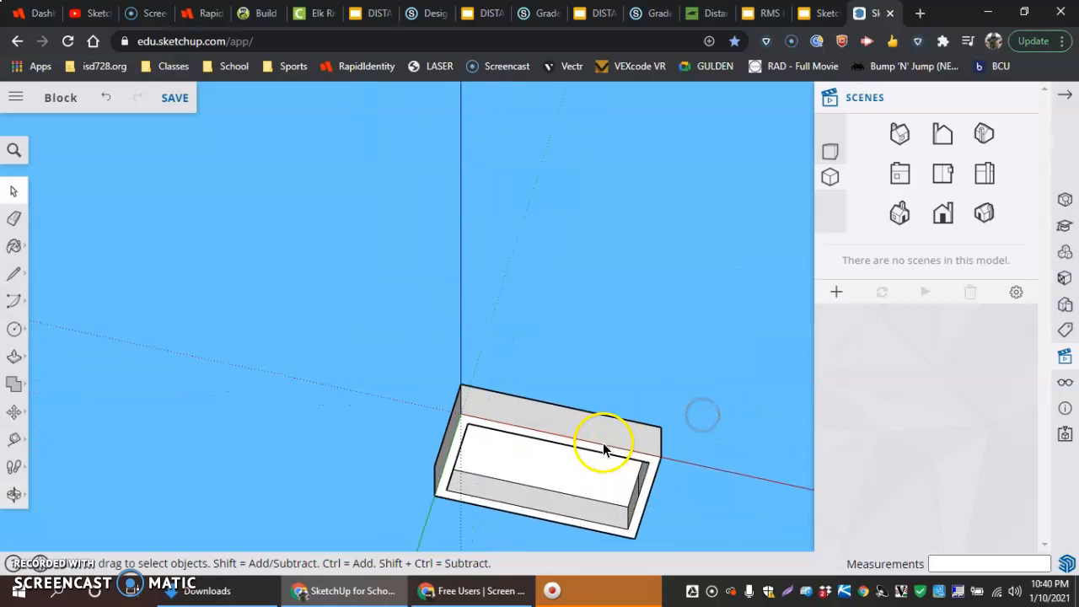
pyautogui.moveTo(571, 461); pyautogui.dragTo(402, 398, button='middle')
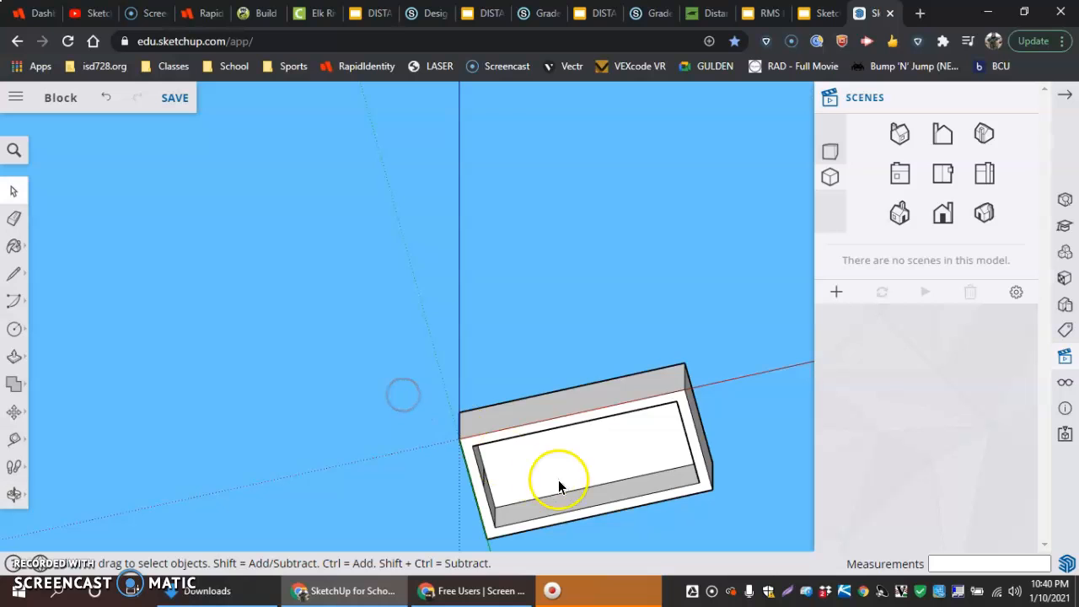
pyautogui.scroll(5, 559, 487)
pyautogui.scroll(-4, 578, 481)
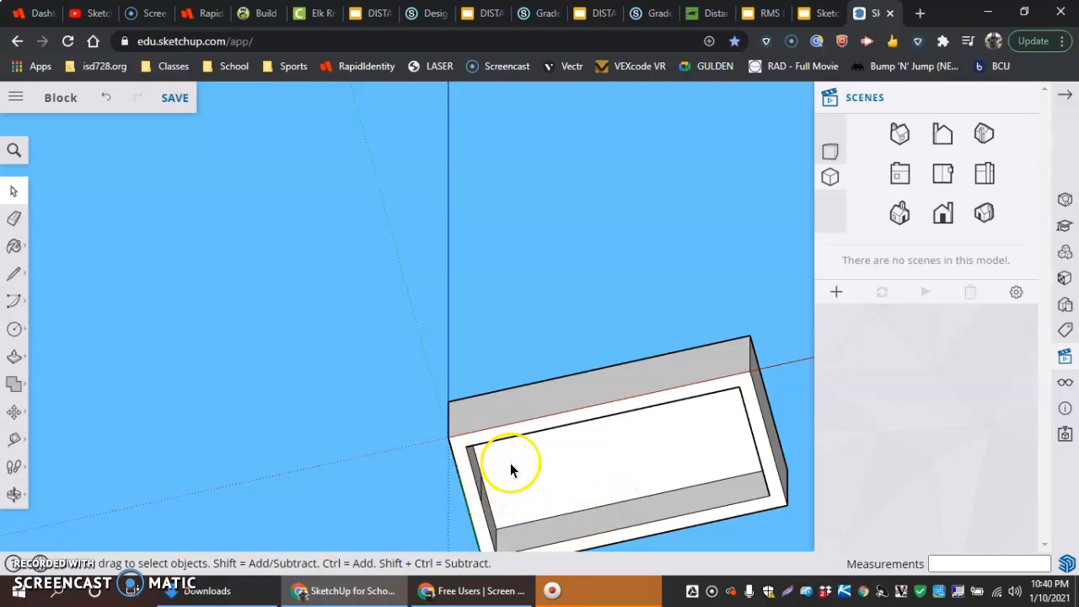
pyautogui.click(583, 510)
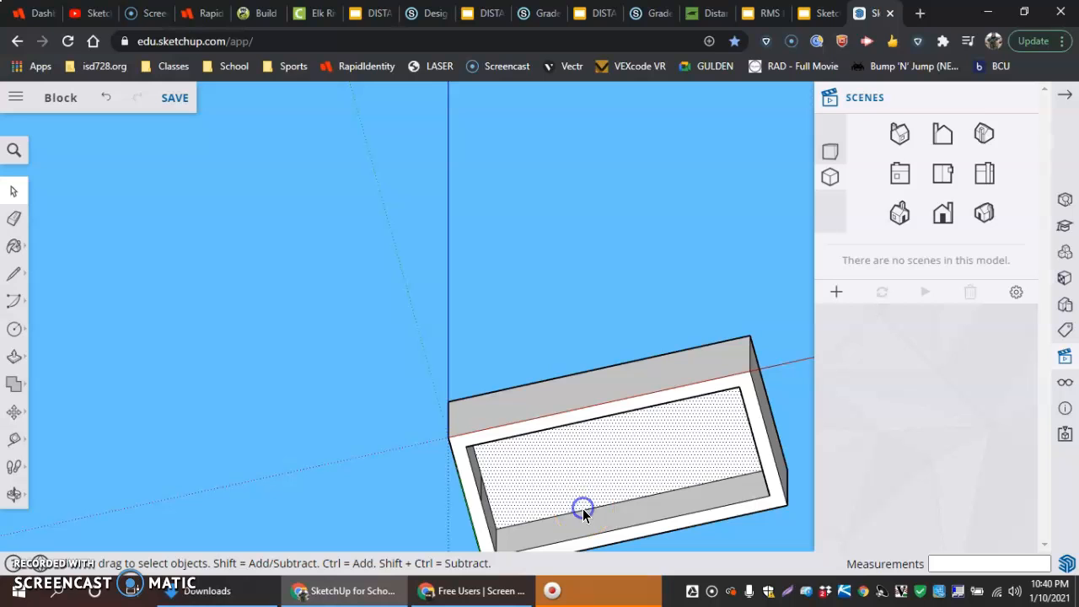
# Step: Divide the long edge between the cavity floor and its clean inner wall into 4 equal segments
pyautogui.click(584, 510)
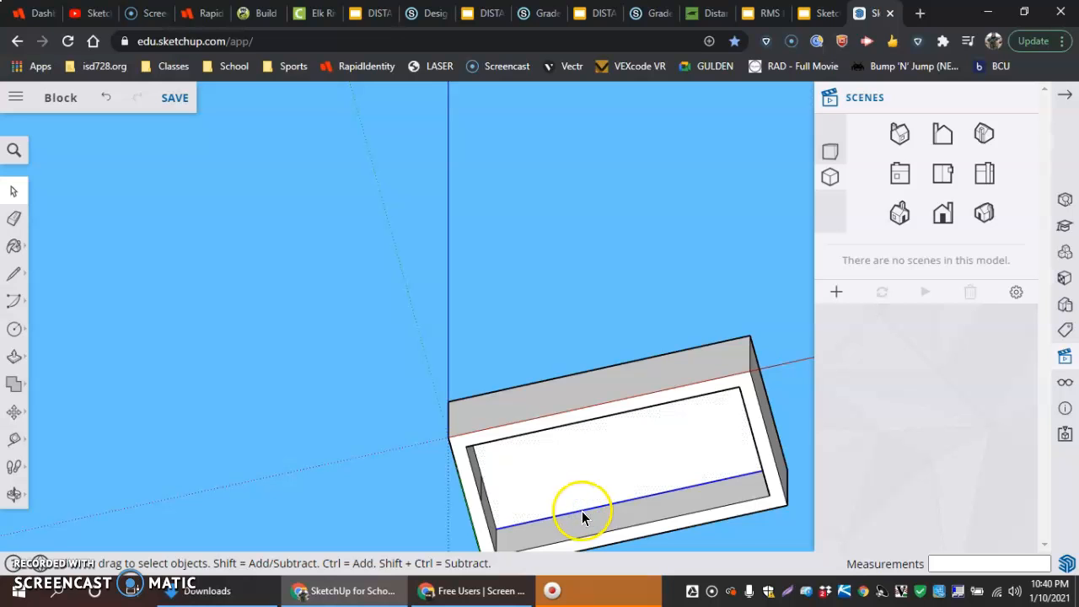
pyautogui.rightClick(582, 511)
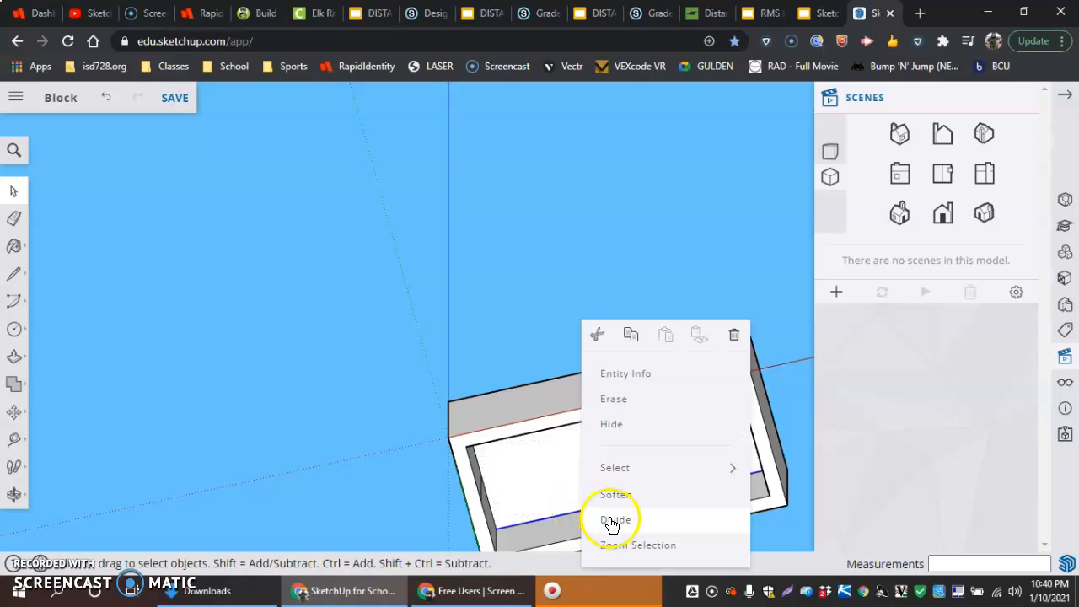
pyautogui.click(613, 519)
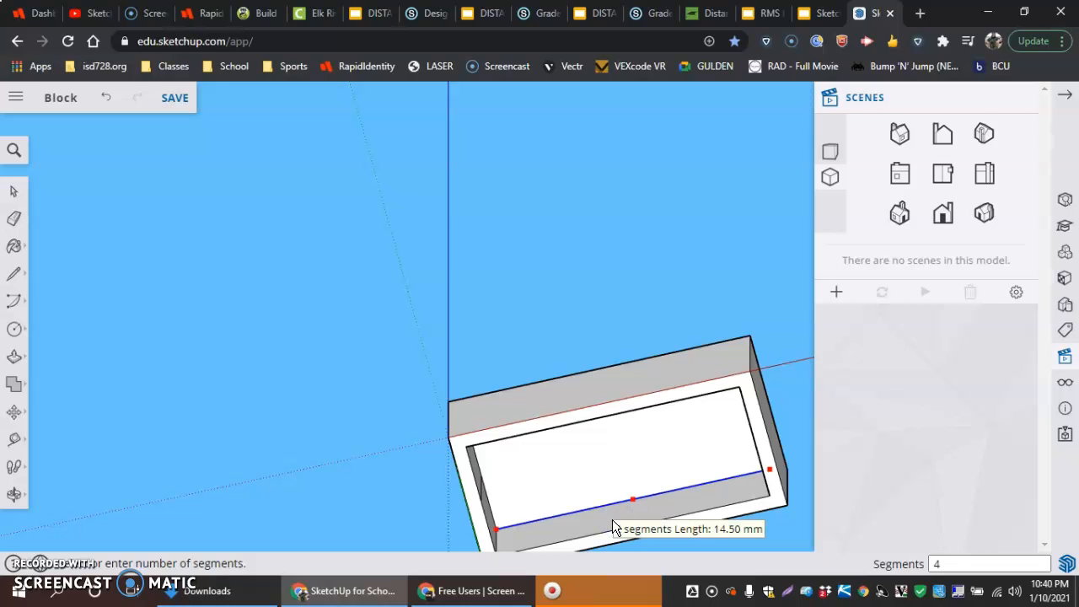
pyautogui.click(612, 519)
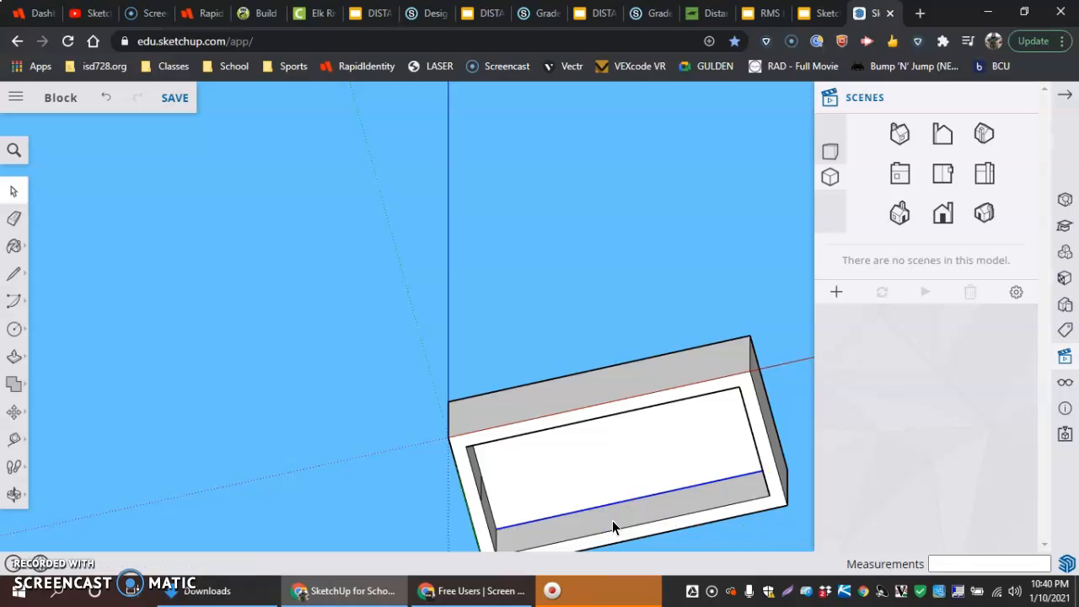
# Step: Delete the three vertical lines splitting the opposite long inner wall of the cavity
pyautogui.moveTo(611, 520); pyautogui.dragTo(622, 290, button='middle')
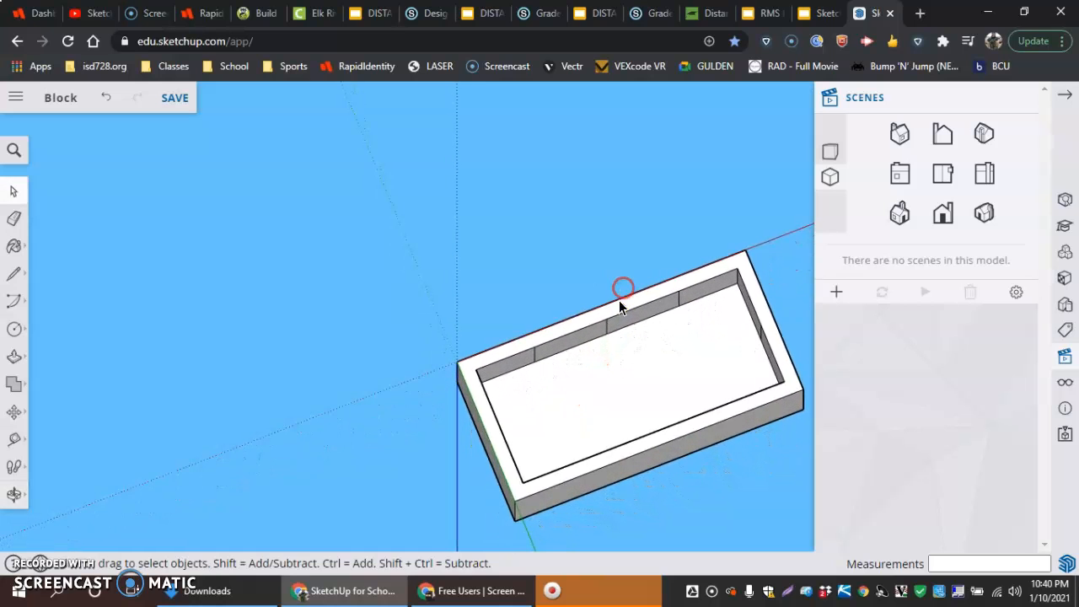
pyautogui.click(588, 346)
pyautogui.click(534, 357)
pyautogui.click(607, 329)
# Step: Divide the second long edge of the cavity floor into 4 segments and delete the line splitting the adjacent short inner wall
pyautogui.click(657, 317)
pyautogui.rightClick(657, 317)
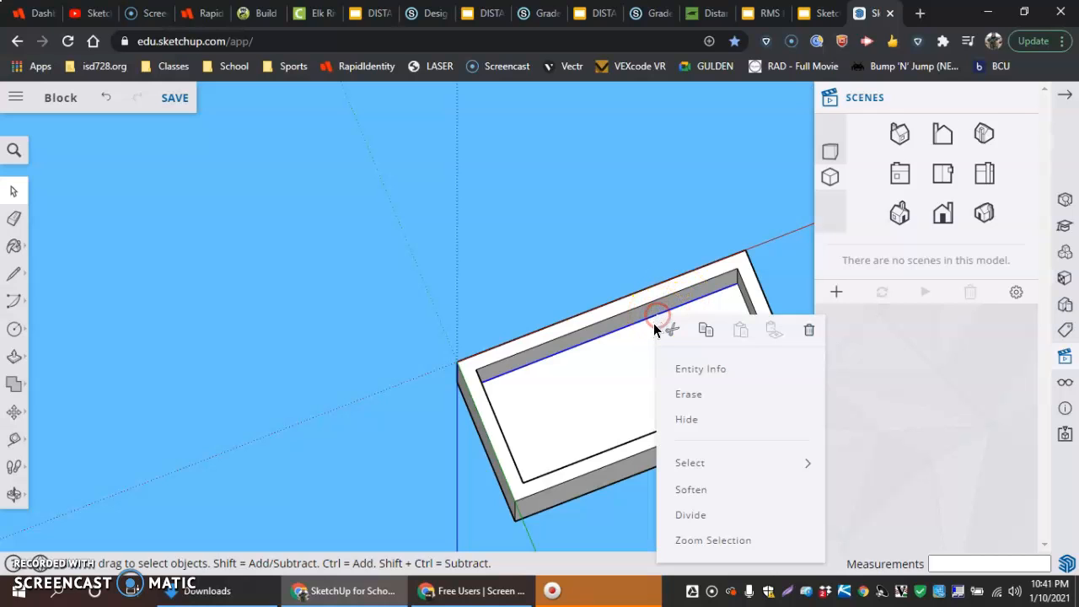
pyautogui.click(706, 515)
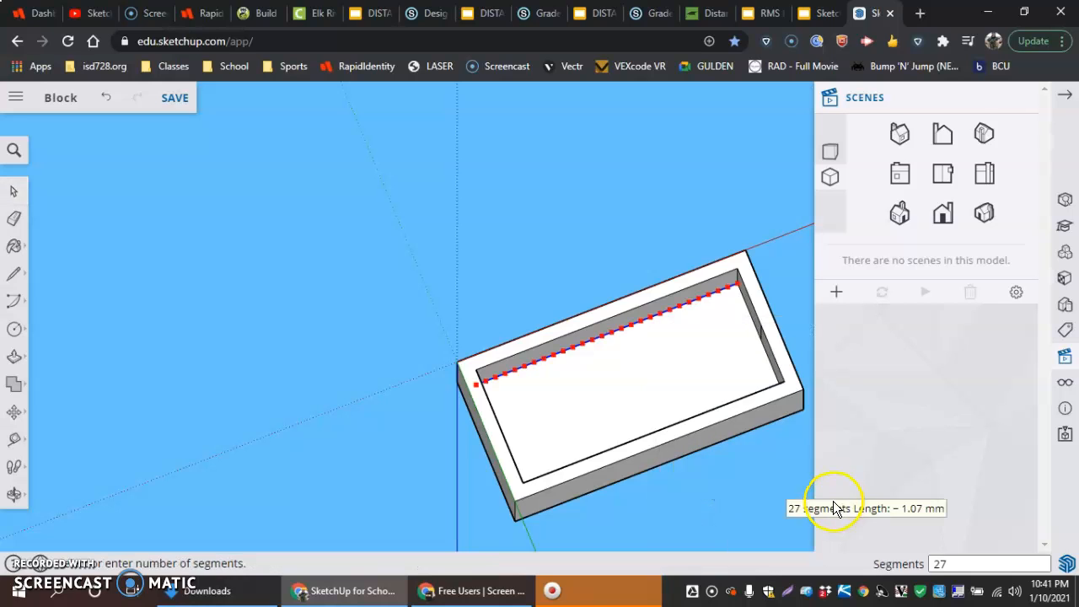
pyautogui.write('4')
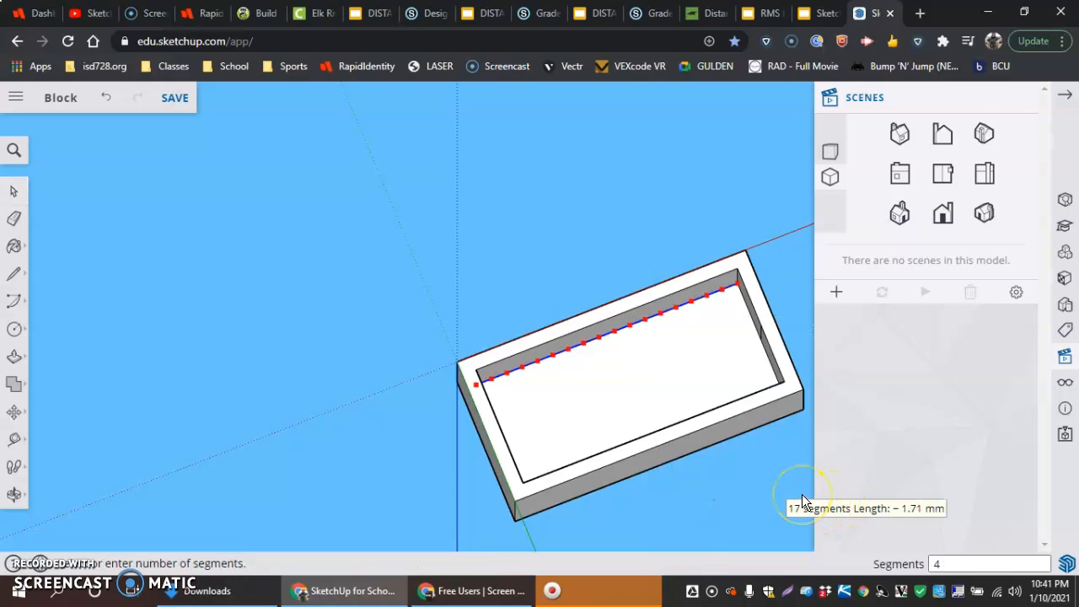
pyautogui.press('Return')
pyautogui.click(782, 406)
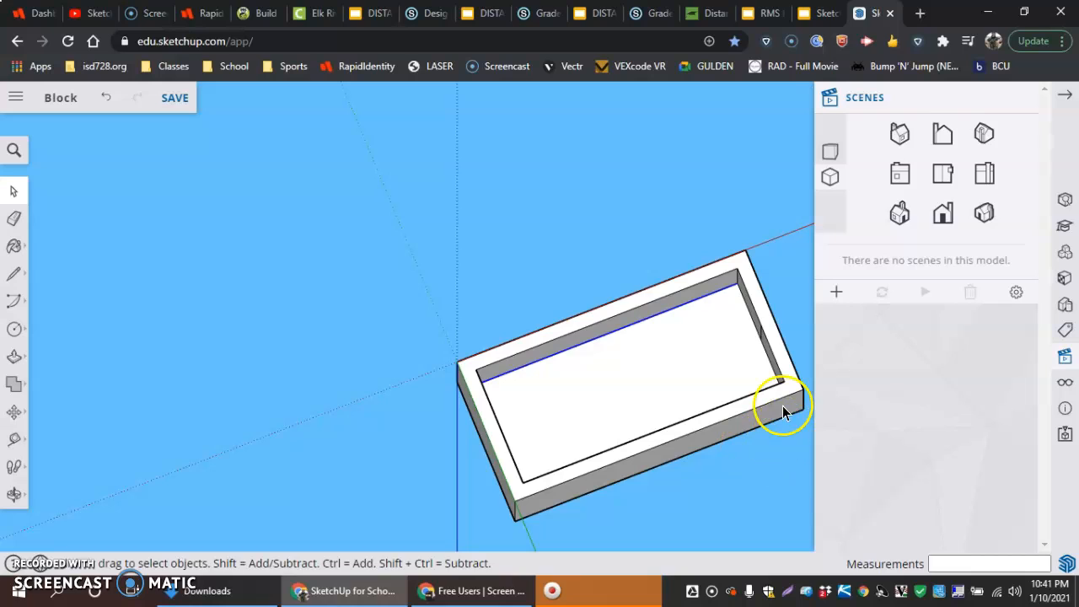
pyautogui.click(760, 333)
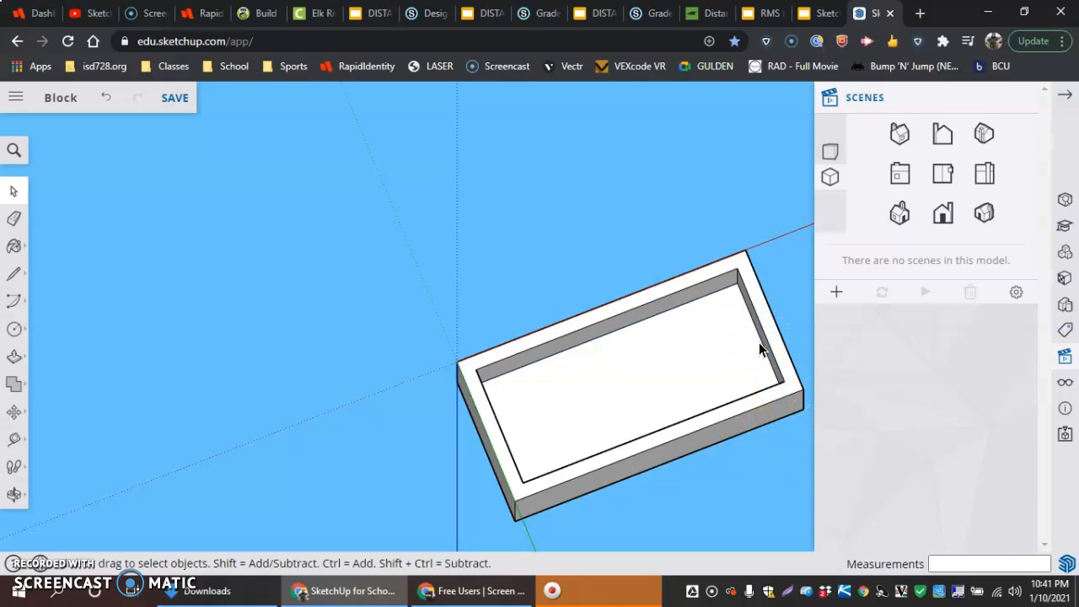
# Step: Try to divide the short edge of the cavity floor into 22 segments
pyautogui.click(759, 341)
pyautogui.rightClick(758, 342)
pyautogui.click(792, 516)
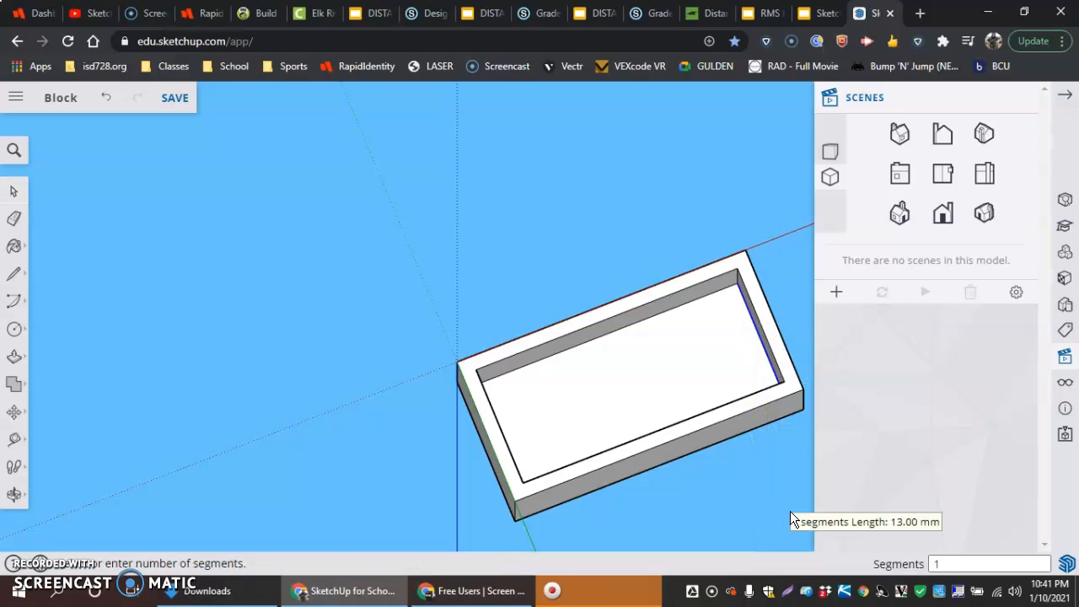
pyautogui.write('22')
pyautogui.press('Return')
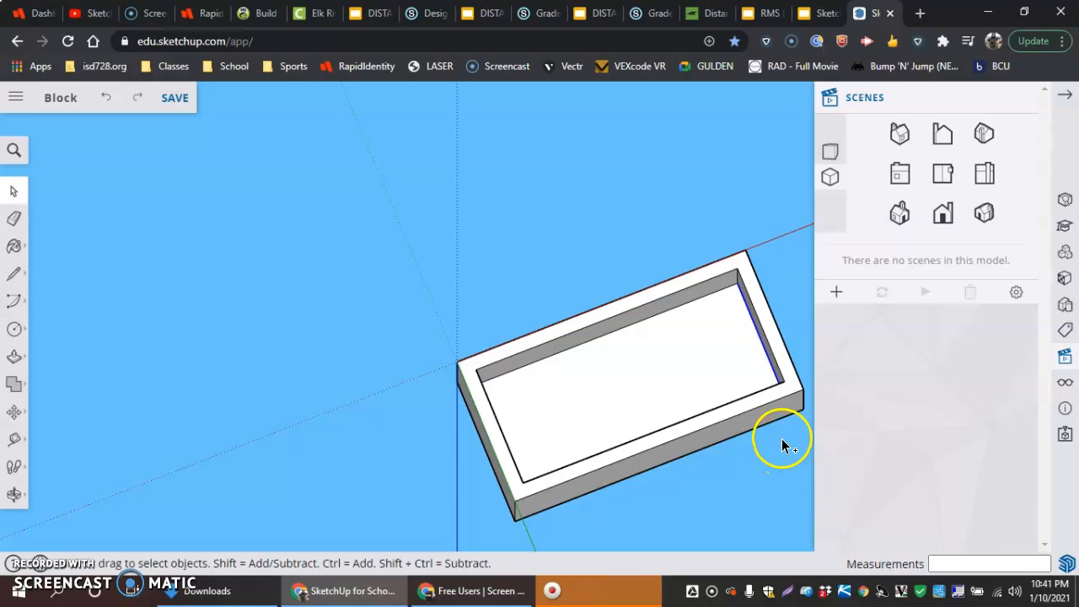
# Step: Divide the short edge of the cavity floor into 2 equal segments
pyautogui.click(770, 363)
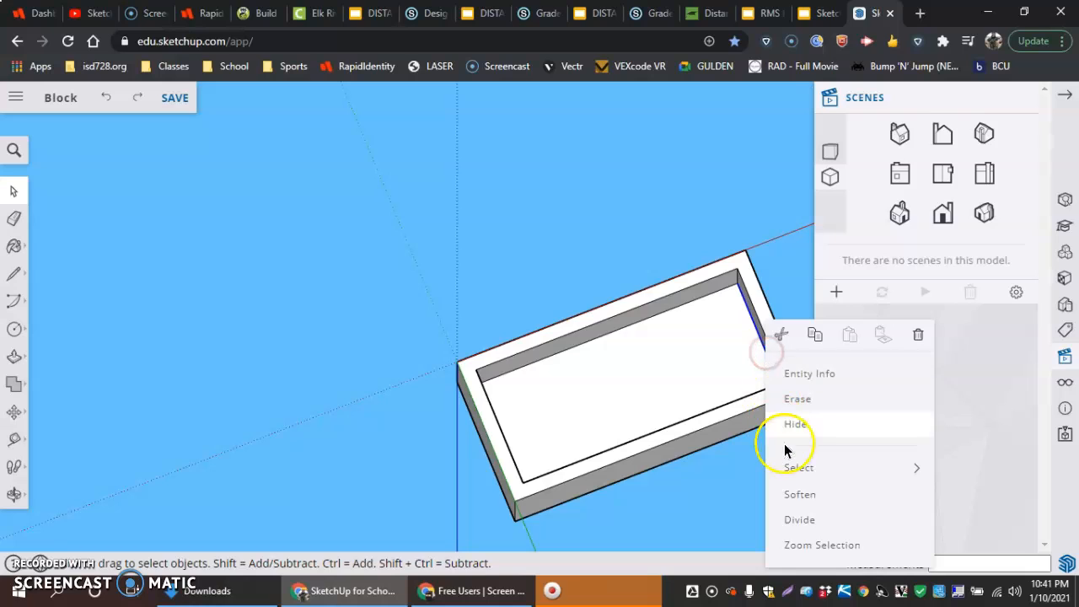
pyautogui.click(801, 519)
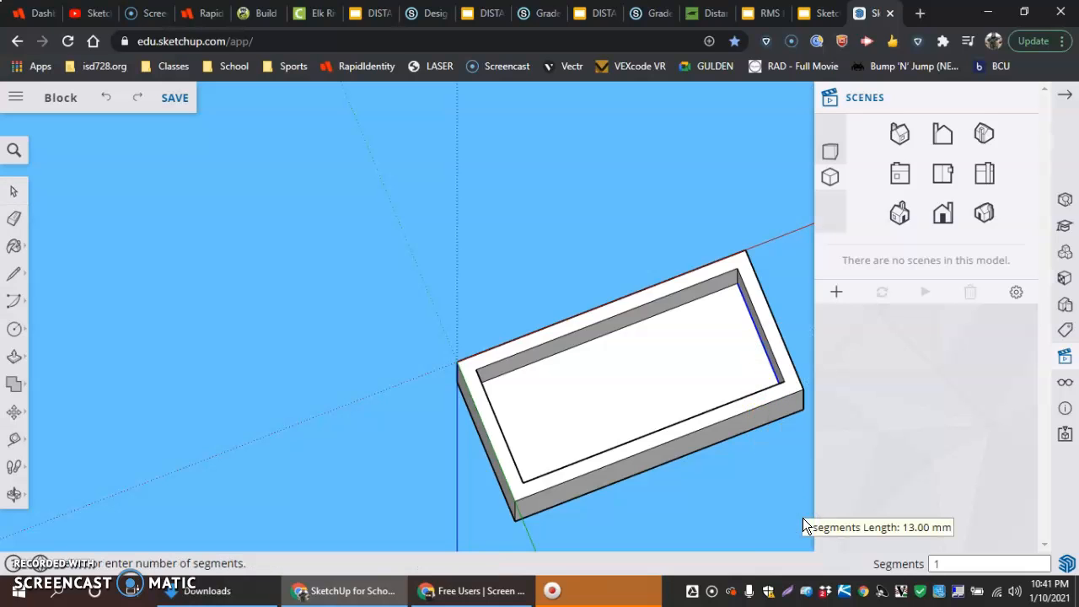
pyautogui.write('2')
pyautogui.press('Return')
pyautogui.click(654, 461)
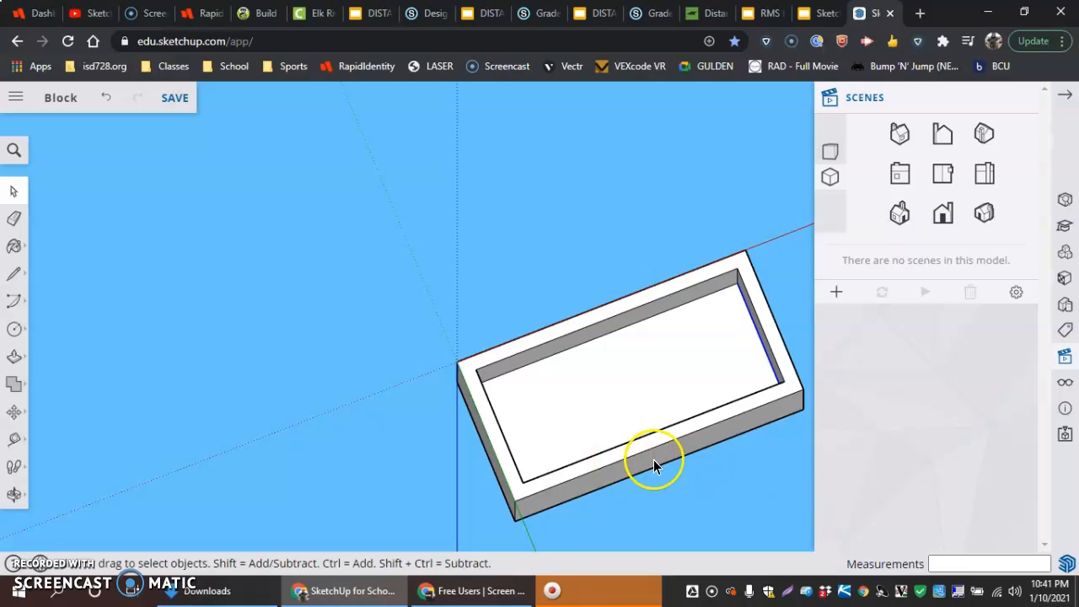
# Step: Delete the line splitting the opposite short inner wall and divide that wall's cavity floor edge into equal segments
pyautogui.moveTo(709, 441); pyautogui.dragTo(395, 416, button='middle')
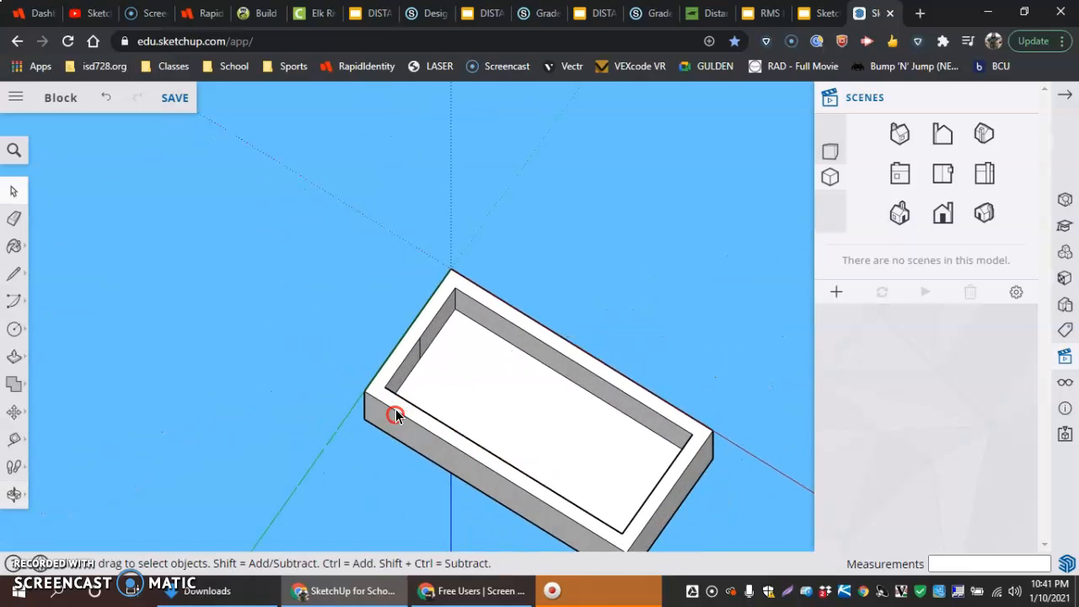
pyautogui.click(420, 349)
pyautogui.rightClick(419, 358)
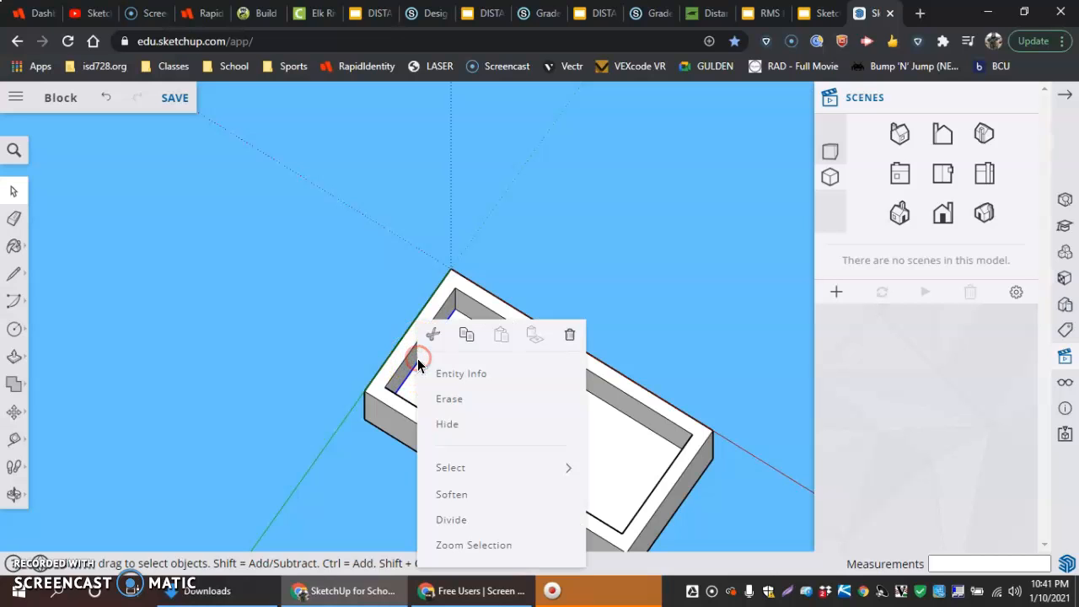
pyautogui.click(455, 520)
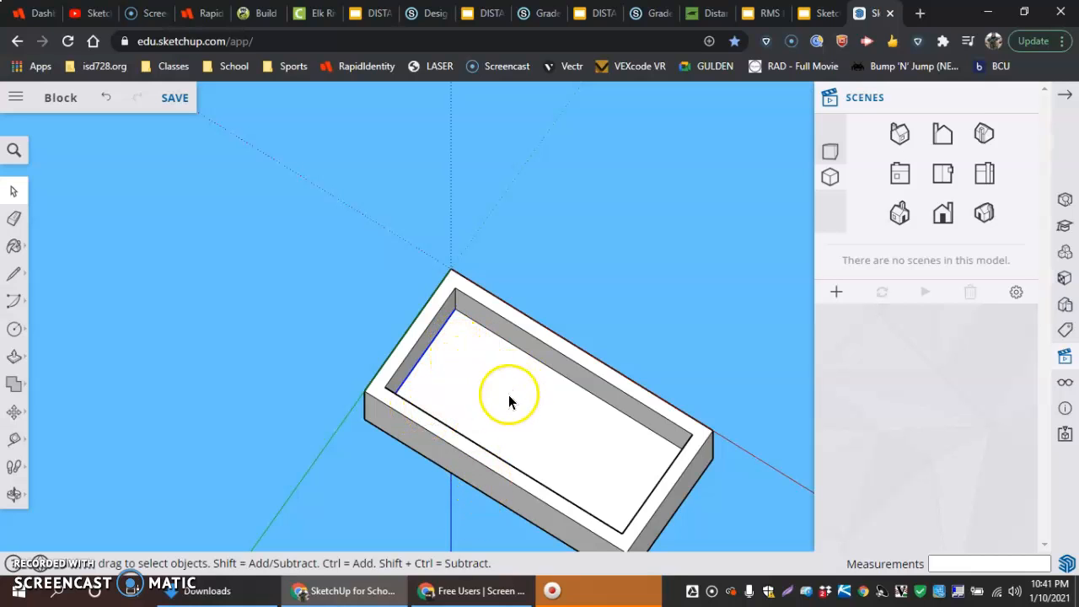
# Step: Place a guide across the cavity floor joining the quarter points of both long edges farthest from the origin
pyautogui.moveTo(688, 378); pyautogui.dragTo(848, 392, button='middle')
pyautogui.moveTo(883, 466); pyautogui.dragTo(823, 325, button='middle')
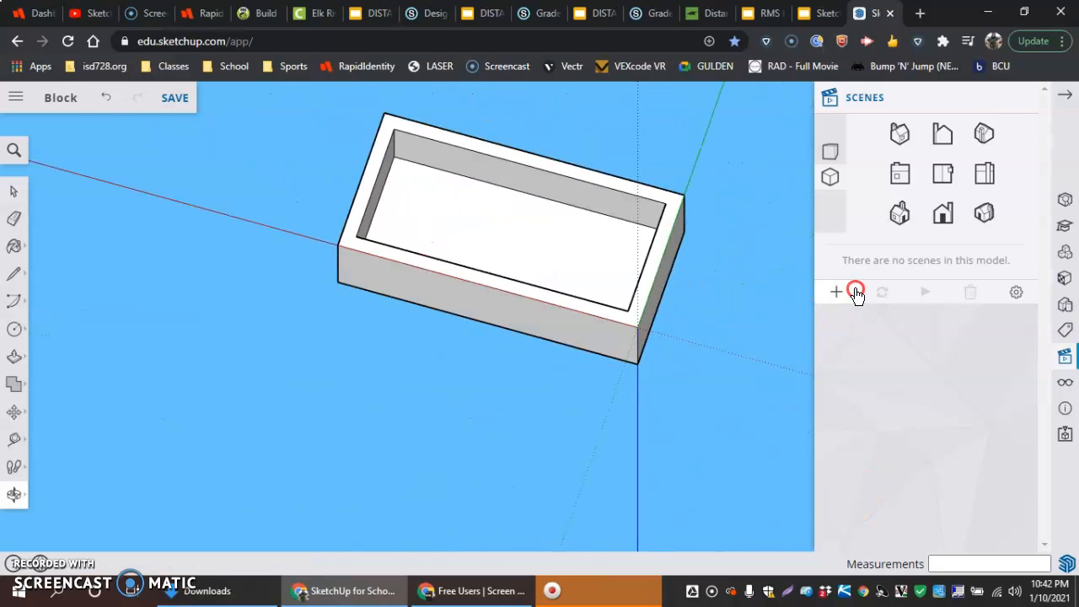
pyautogui.scroll(-2, 371, 263)
pyautogui.moveTo(339, 251); pyautogui.dragTo(708, 231, button='middle')
pyautogui.scroll(4, 422, 224)
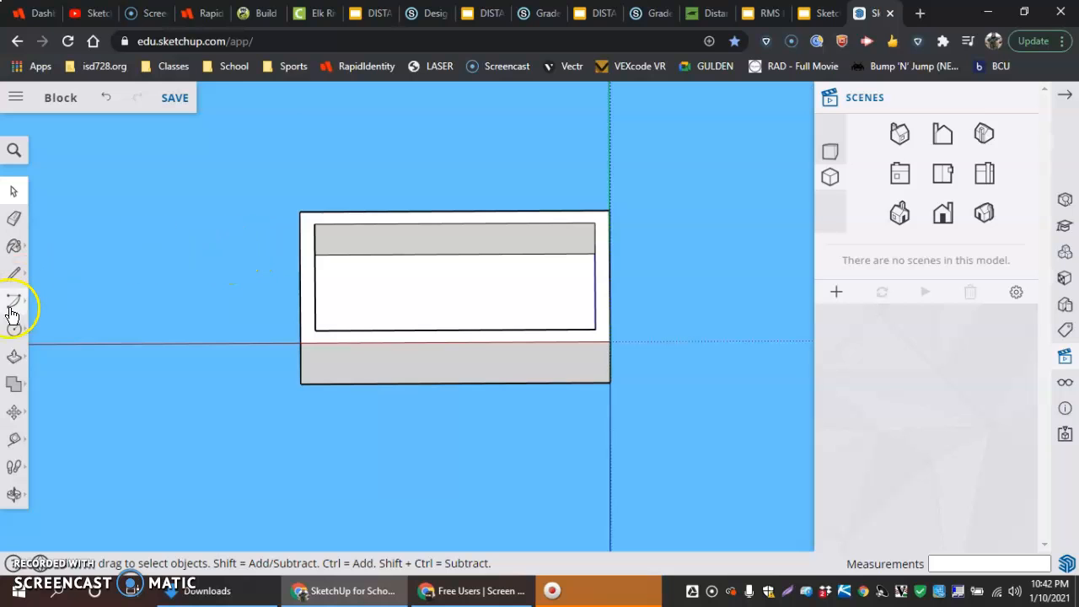
pyautogui.click(15, 442)
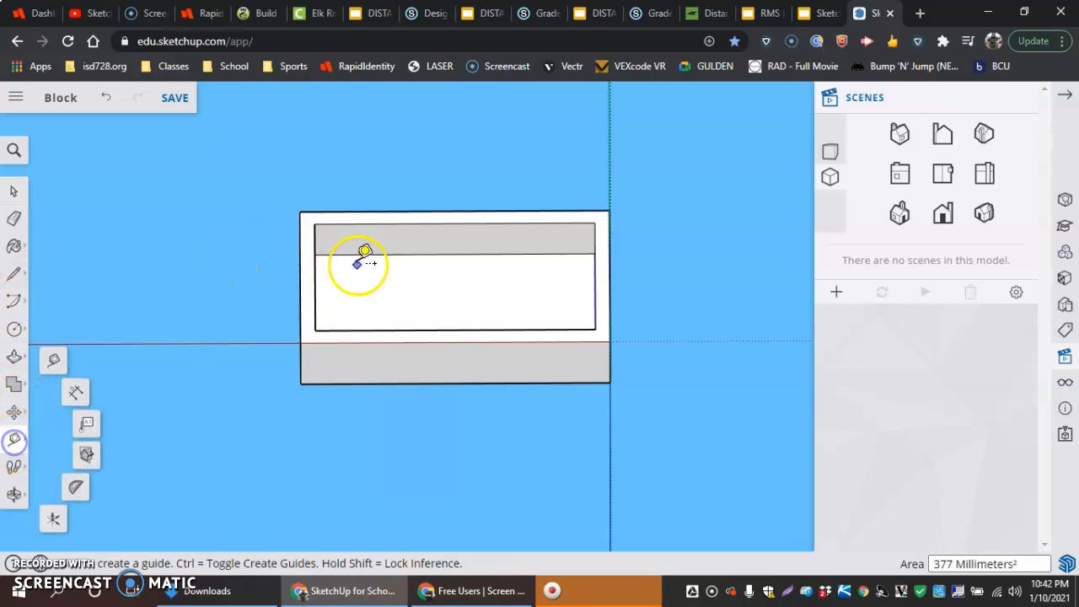
pyautogui.scroll(3, 352, 251)
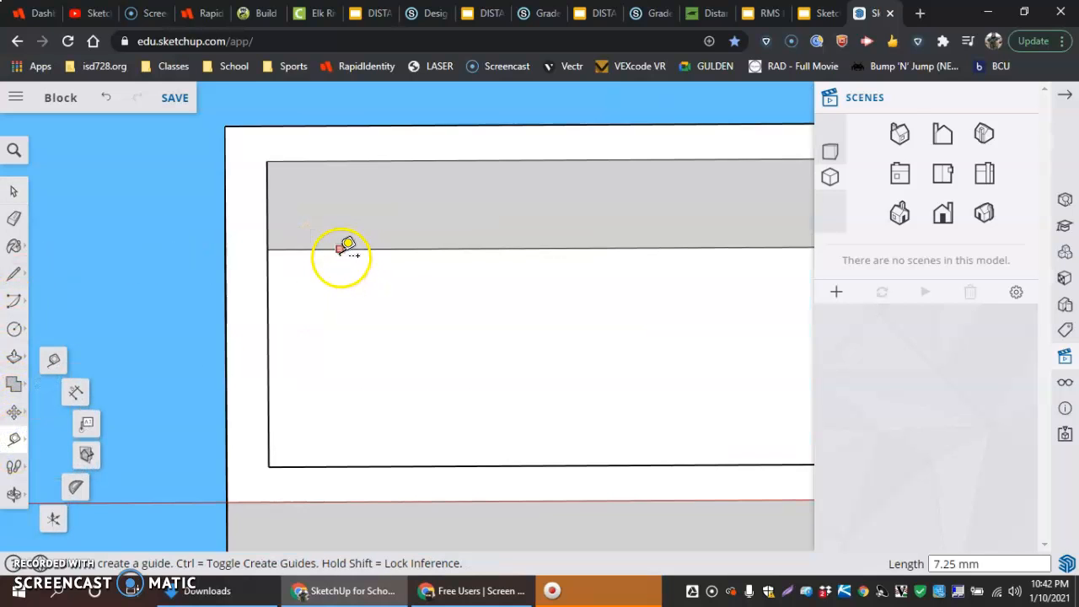
pyautogui.click(375, 250)
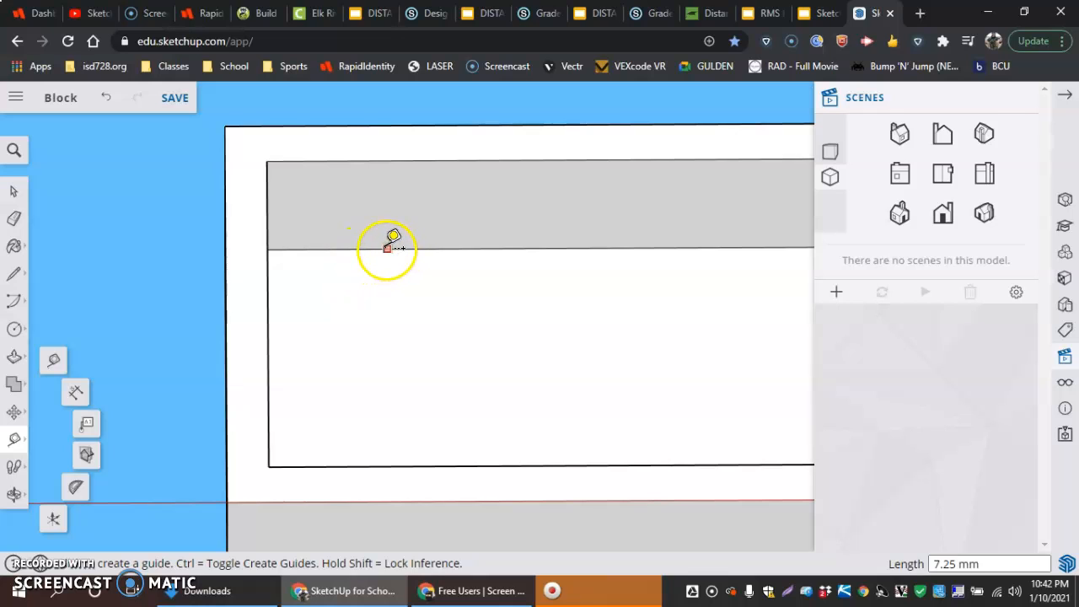
pyautogui.click(444, 249)
pyautogui.click(471, 247)
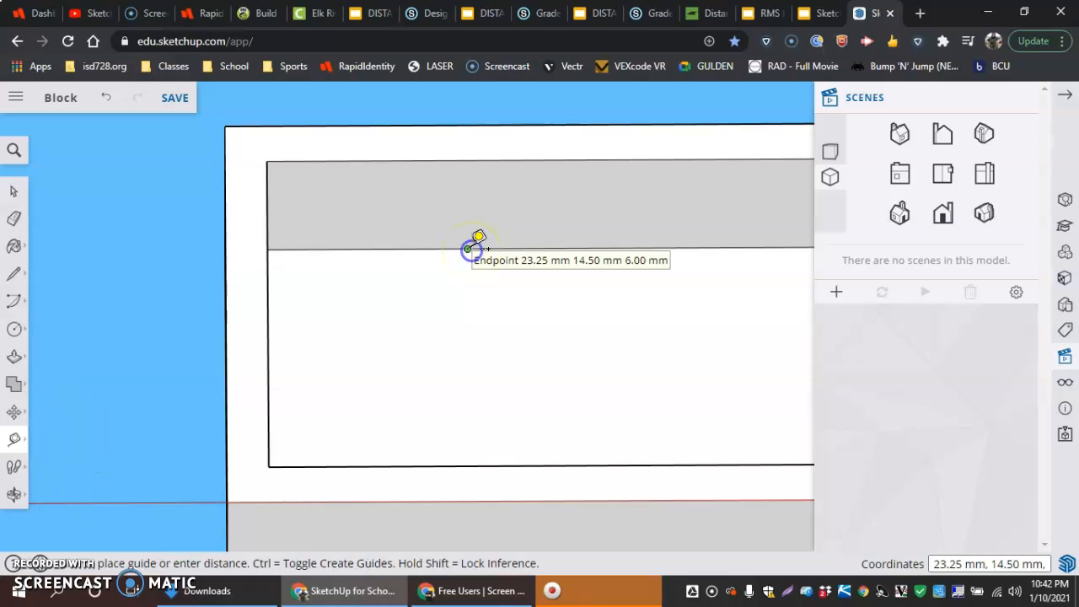
pyautogui.scroll(-3, 474, 245)
pyautogui.moveTo(534, 248); pyautogui.dragTo(429, 523, button='middle')
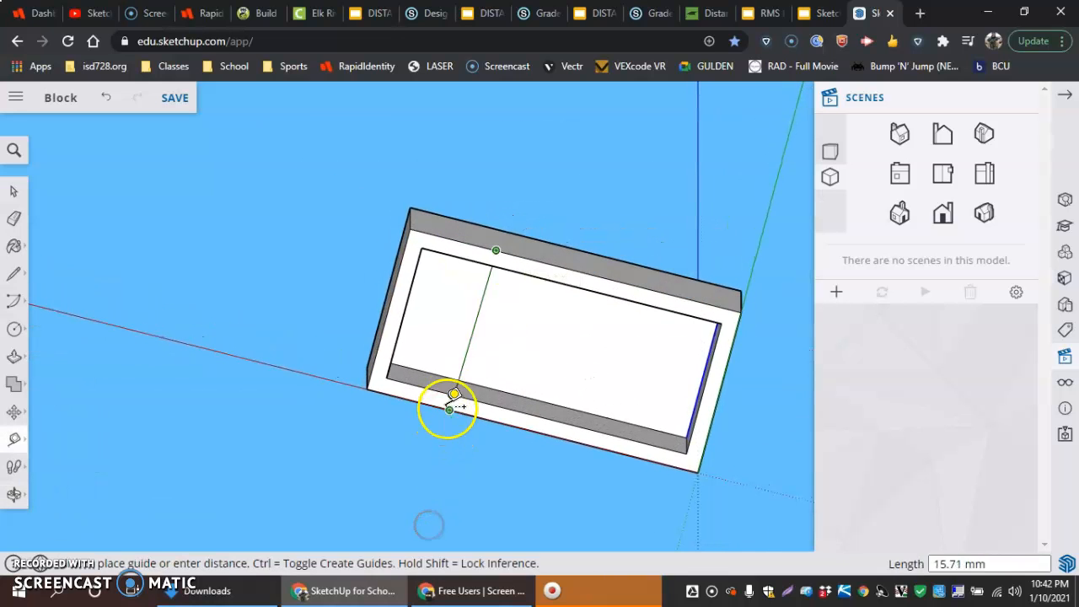
pyautogui.click(470, 375)
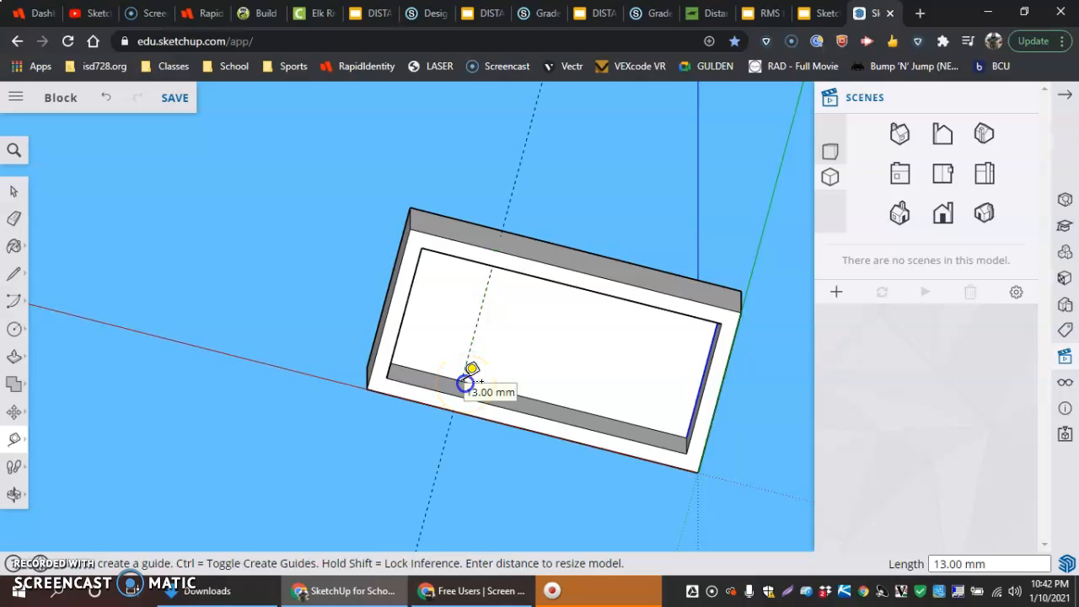
# Step: Place a second crosswise guide joining the middle division points of the cavity floor's two long edges
pyautogui.scroll(-2, 514, 385)
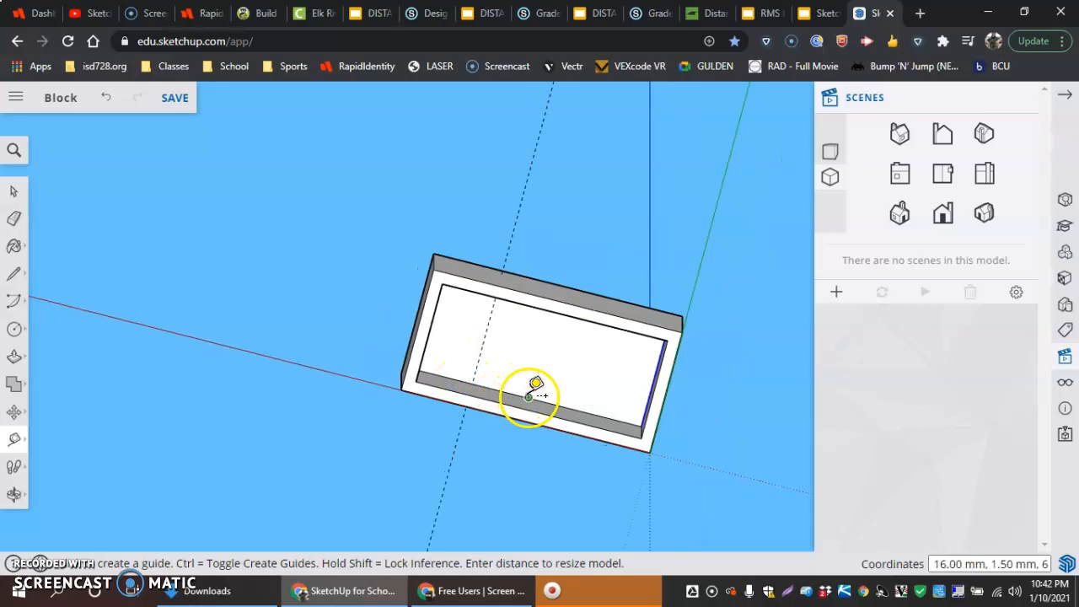
pyautogui.click(531, 397)
pyautogui.moveTo(530, 397); pyautogui.dragTo(594, 240, button='middle')
pyautogui.click(565, 301)
pyautogui.click(556, 314)
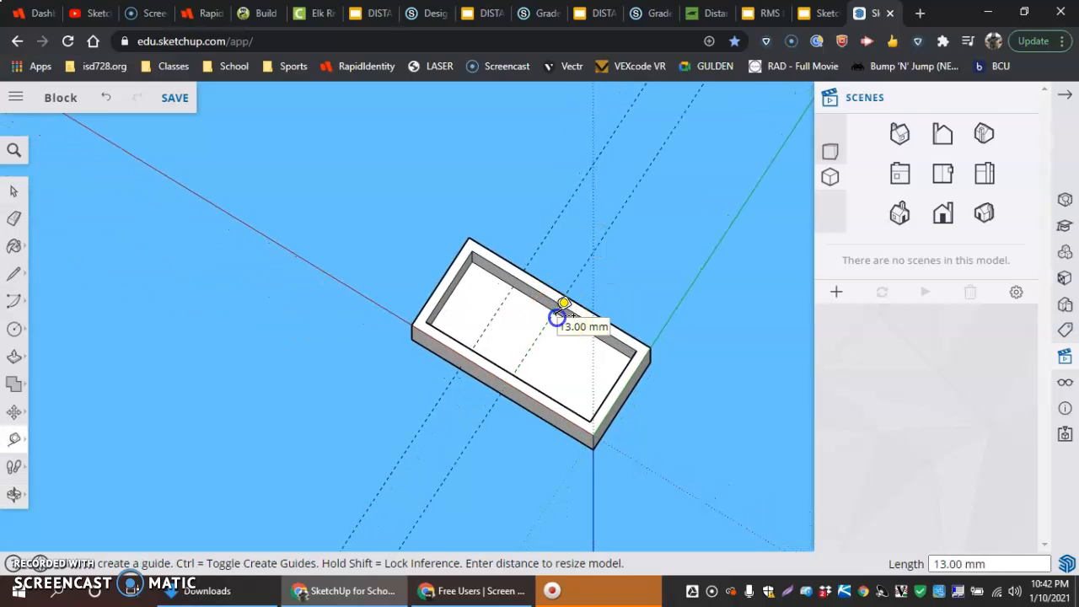
# Step: Place a third crosswise guide joining the division points of the long floor edges nearest the origin
pyautogui.scroll(5, 607, 331)
pyautogui.click(601, 326)
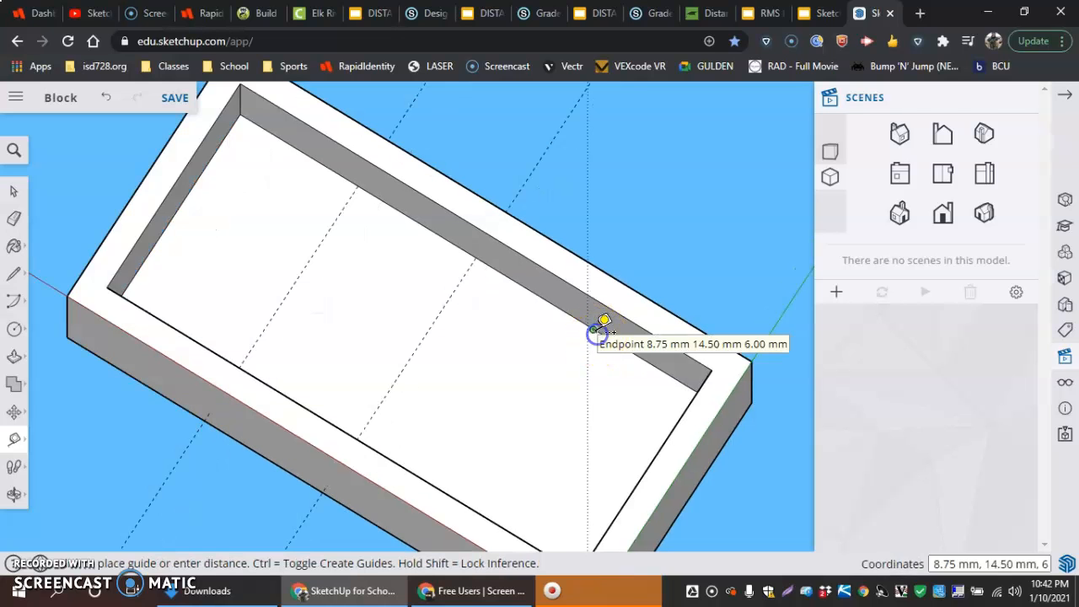
pyautogui.scroll(-4, 601, 327)
pyautogui.moveTo(601, 330); pyautogui.dragTo(341, 467, button='middle')
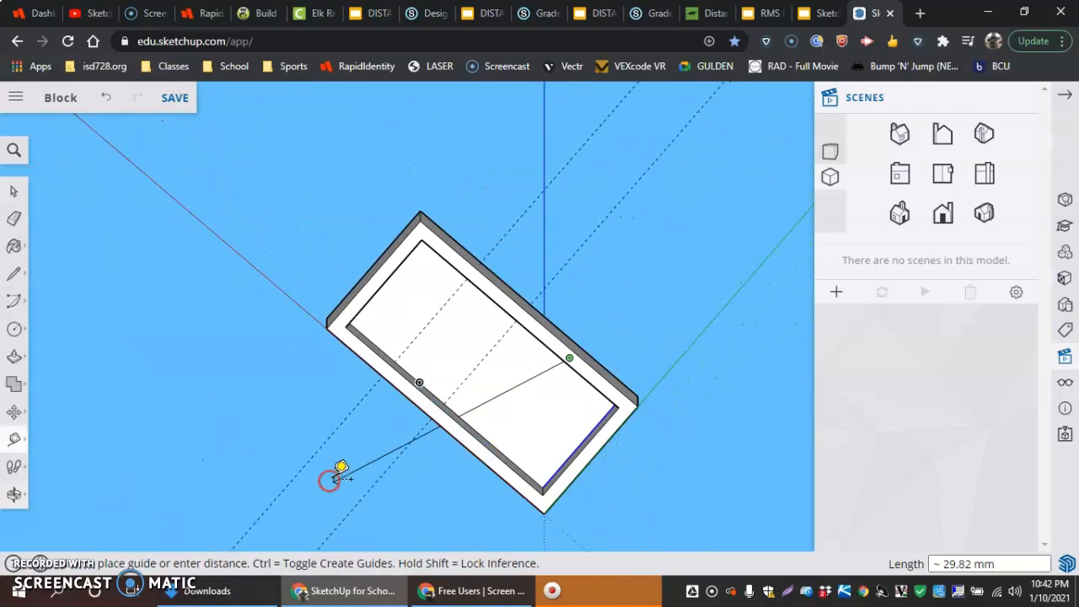
pyautogui.click(504, 433)
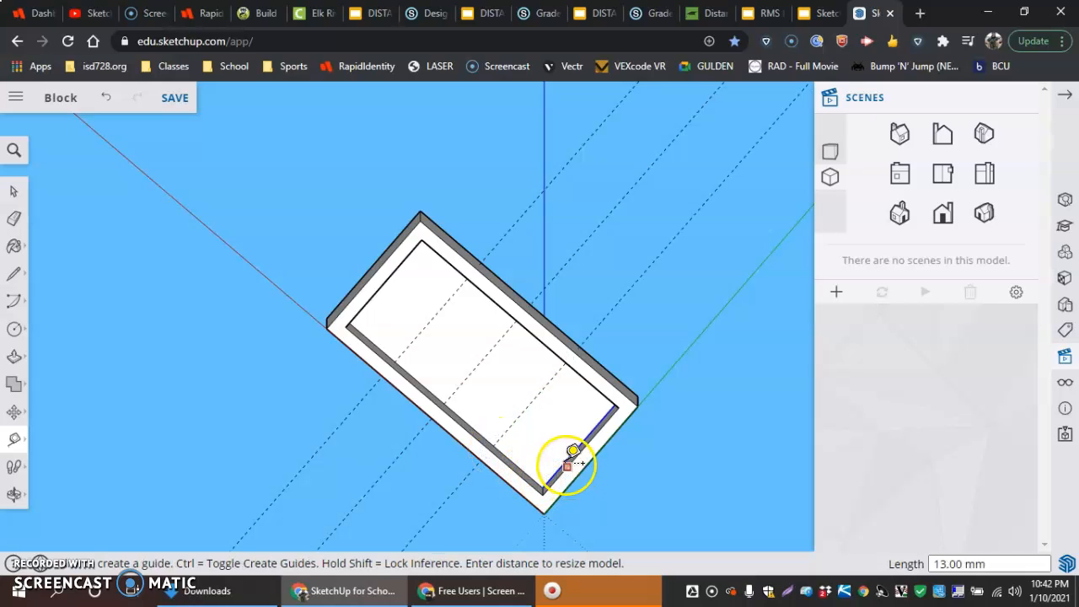
# Step: Place a lengthwise guide joining the midpoints of the cavity floor's two short edges, and save the model
pyautogui.scroll(4, 578, 450)
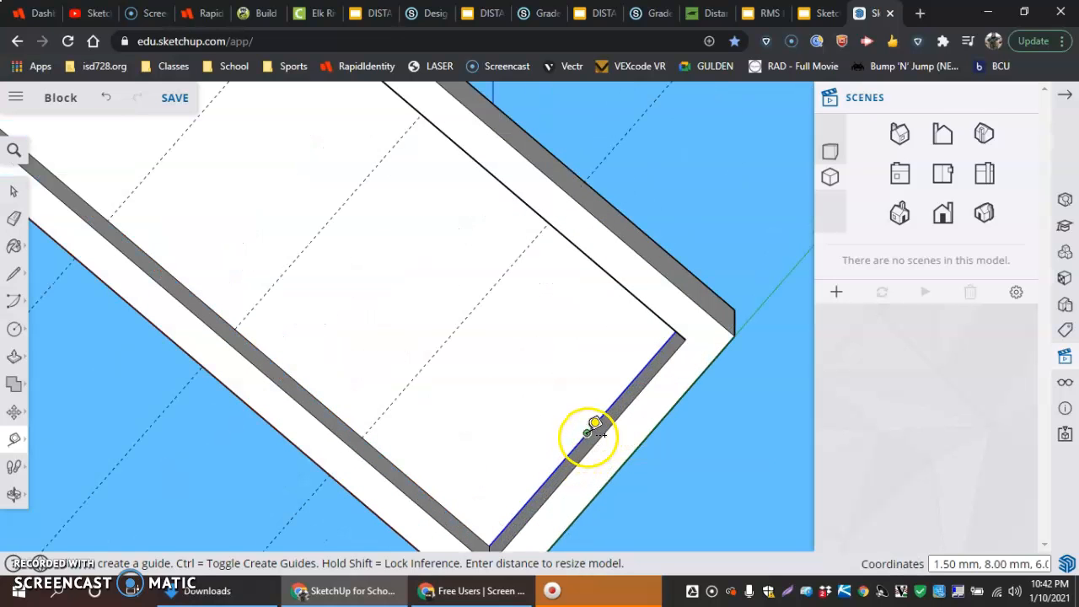
pyautogui.click(593, 428)
pyautogui.scroll(-5, 587, 427)
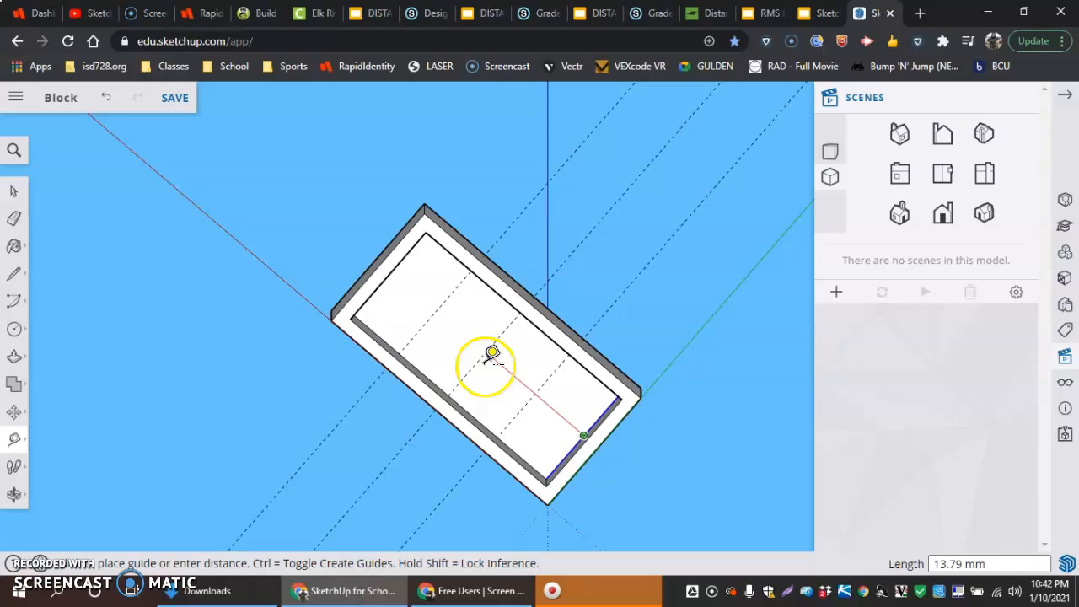
pyautogui.click(411, 299)
pyautogui.moveTo(411, 299); pyautogui.dragTo(332, 193, button='middle')
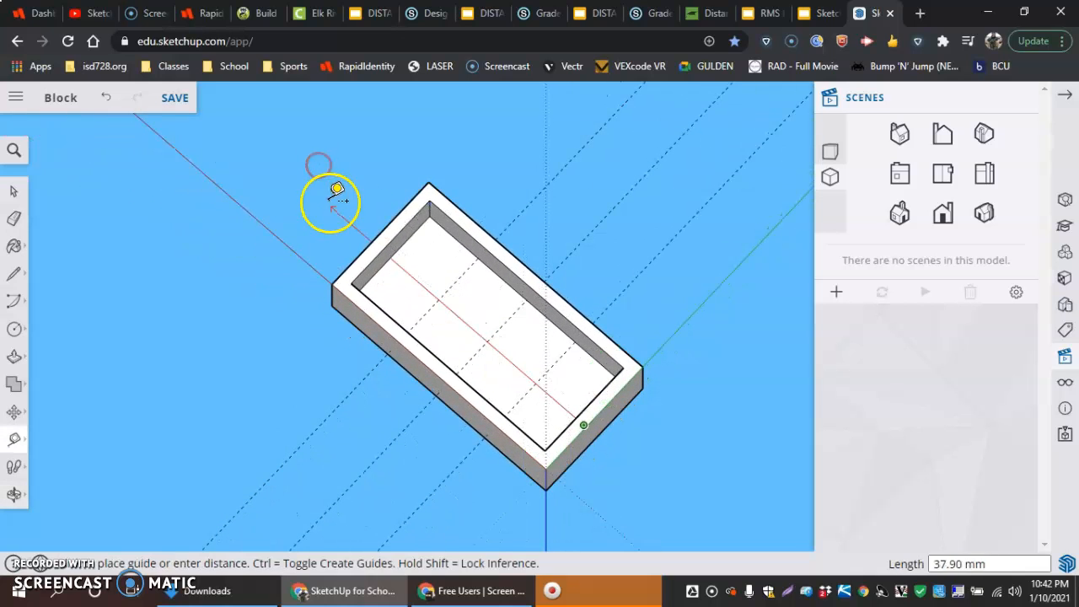
pyautogui.click(399, 244)
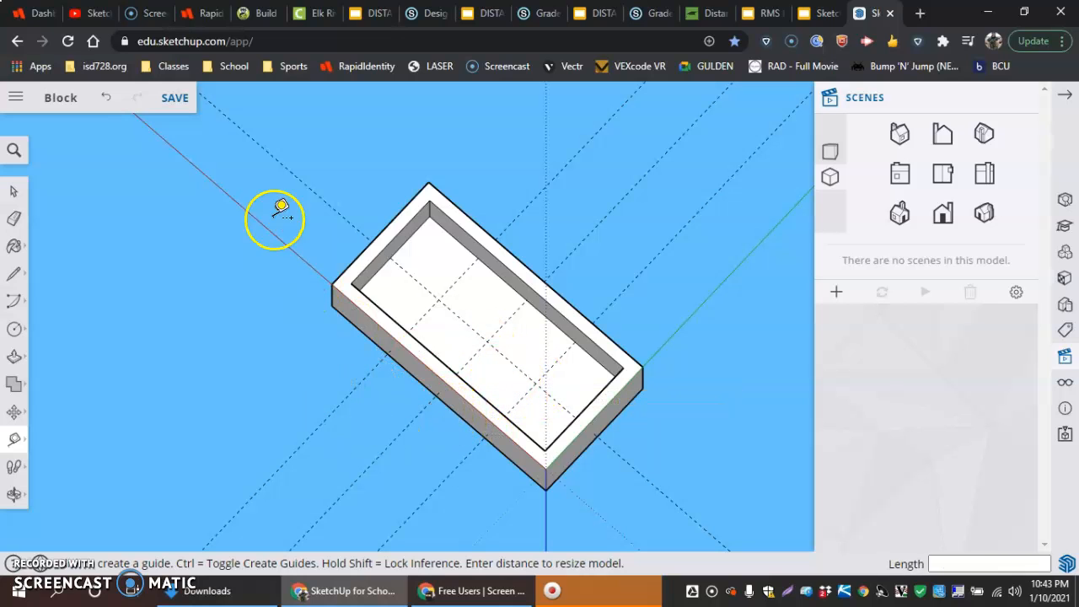
pyautogui.click(174, 100)
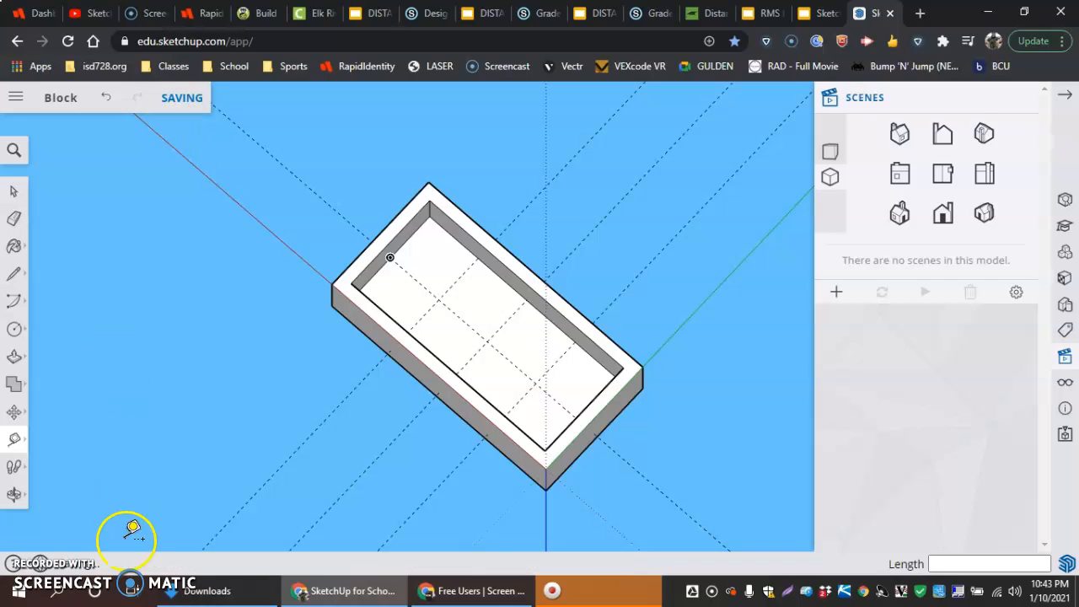